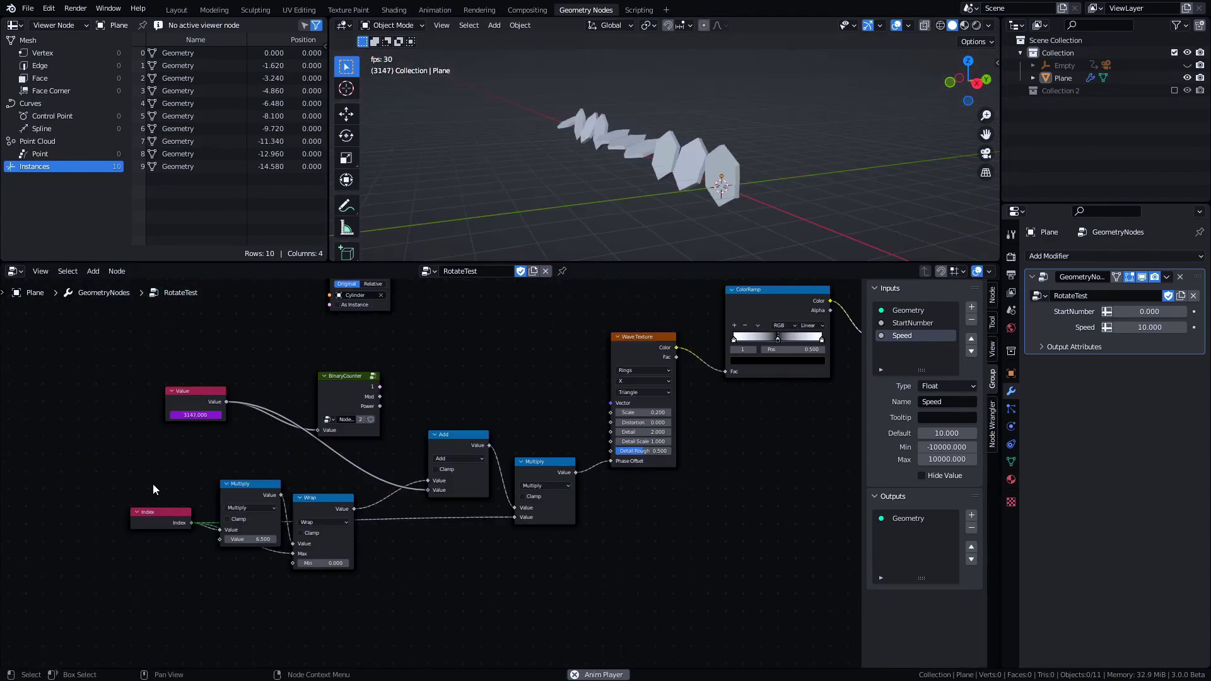
- Pan the Vert node tree to show the math chain driving the cylinder instances
middle_drag(542, 404, 290, 494)
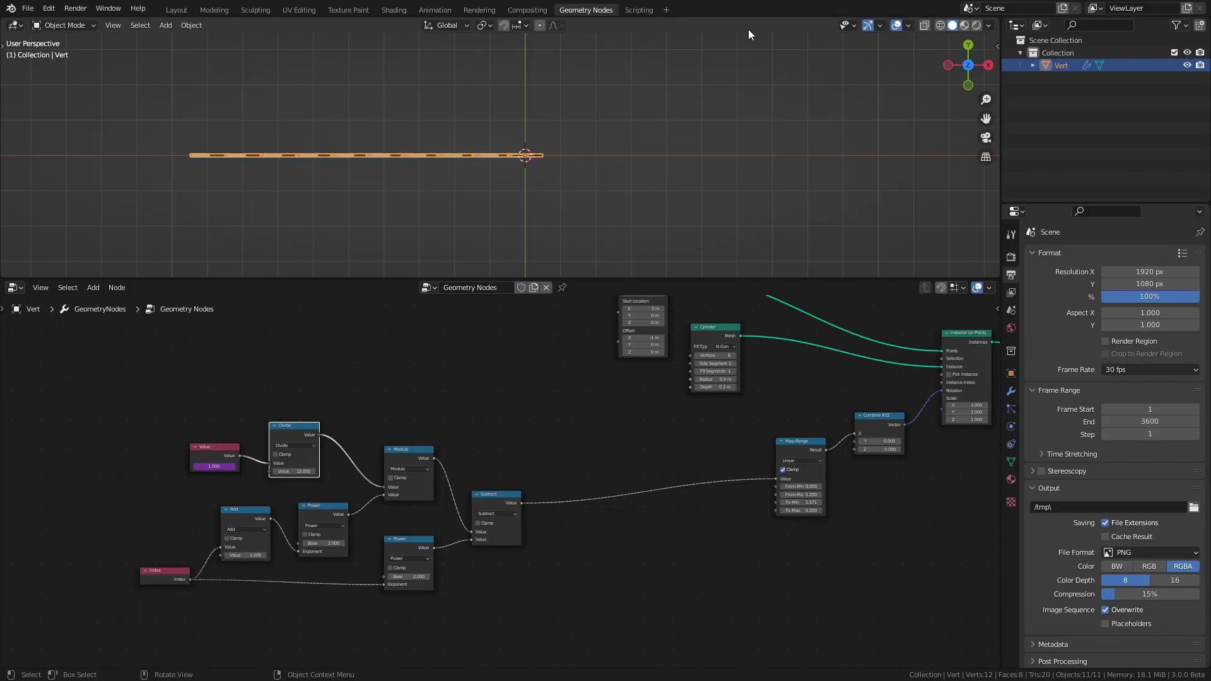
- Play the animation and enlarge the node editor to show Mesh Line, Instance on Points and Map Range
key(space)
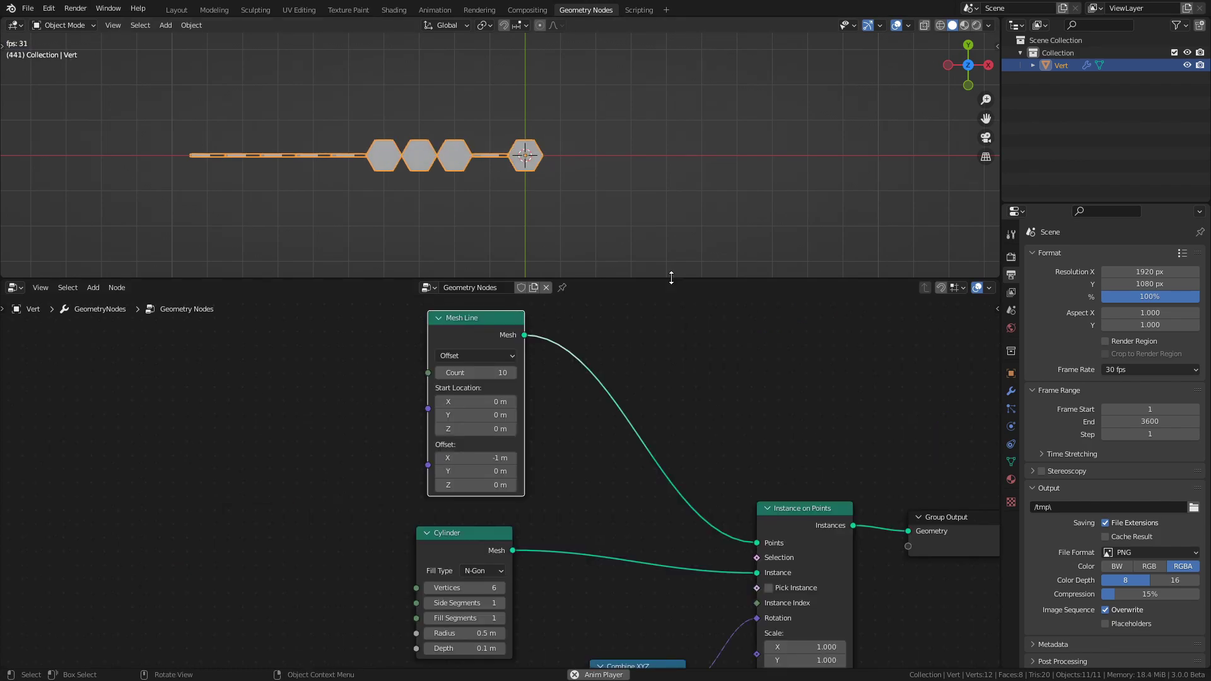
drag(782, 279, 782, 191)
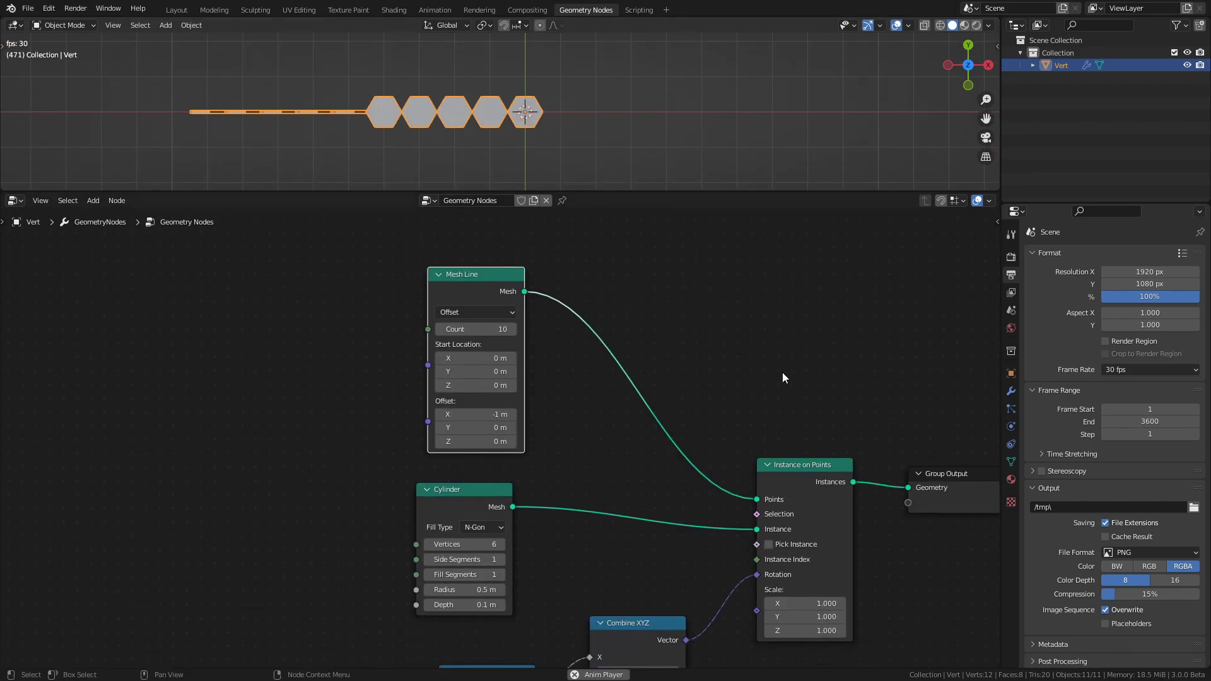
middle_drag(782, 377, 625, 329)
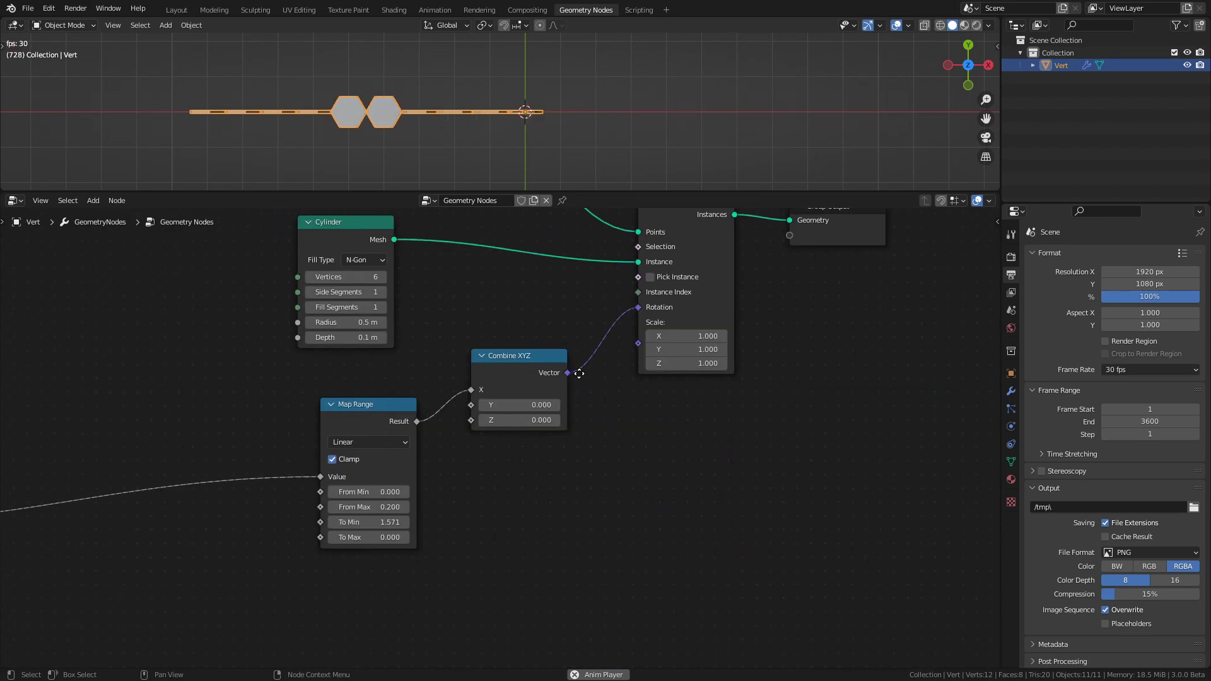
middle_drag(545, 368, 554, 351)
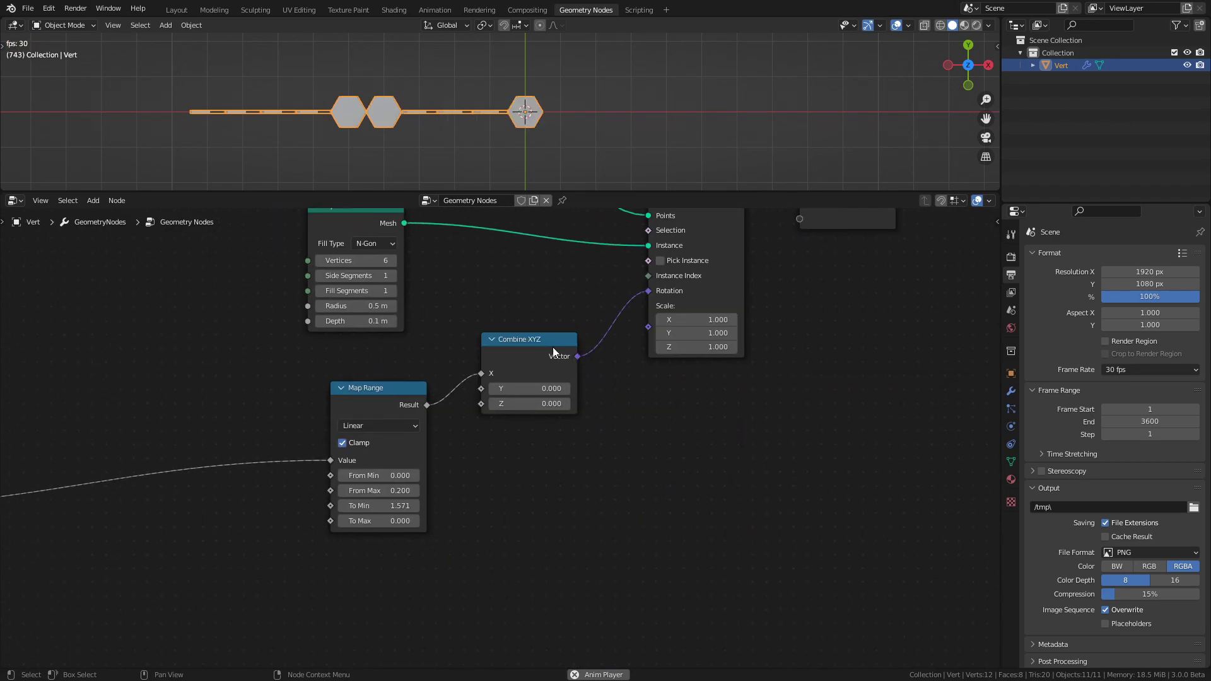
drag(553, 352, 549, 352)
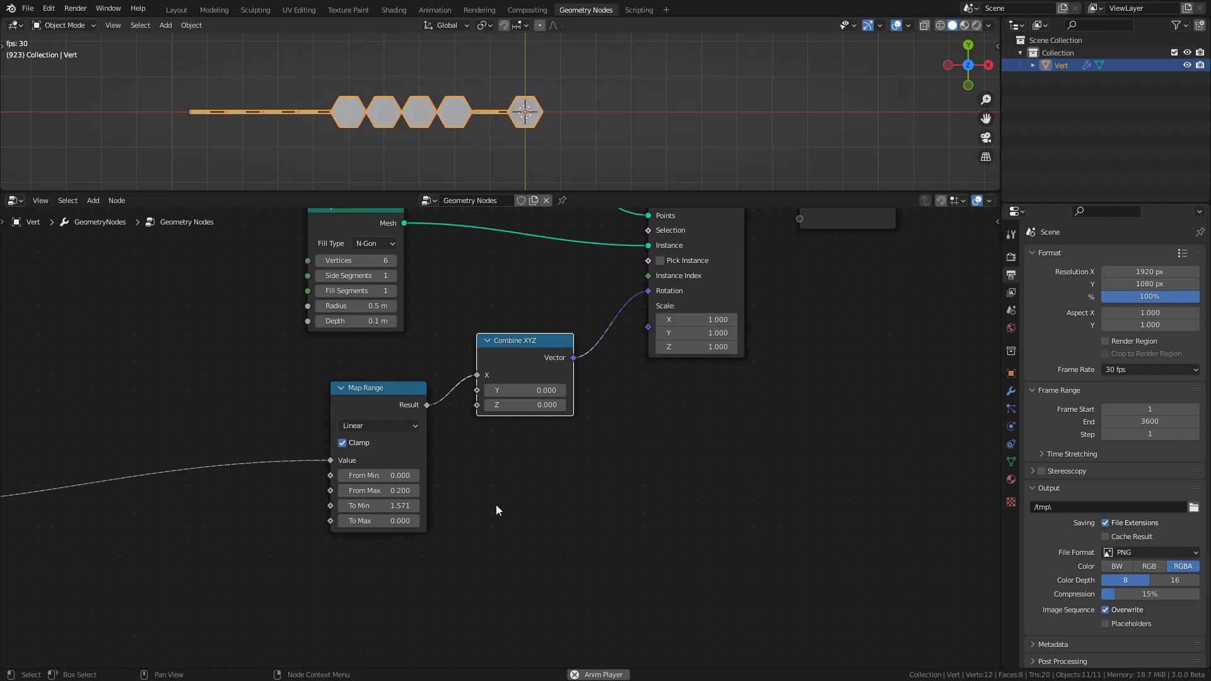
- Set the Map Range node's From Max to 0.660
middle_drag(496, 504, 591, 540)
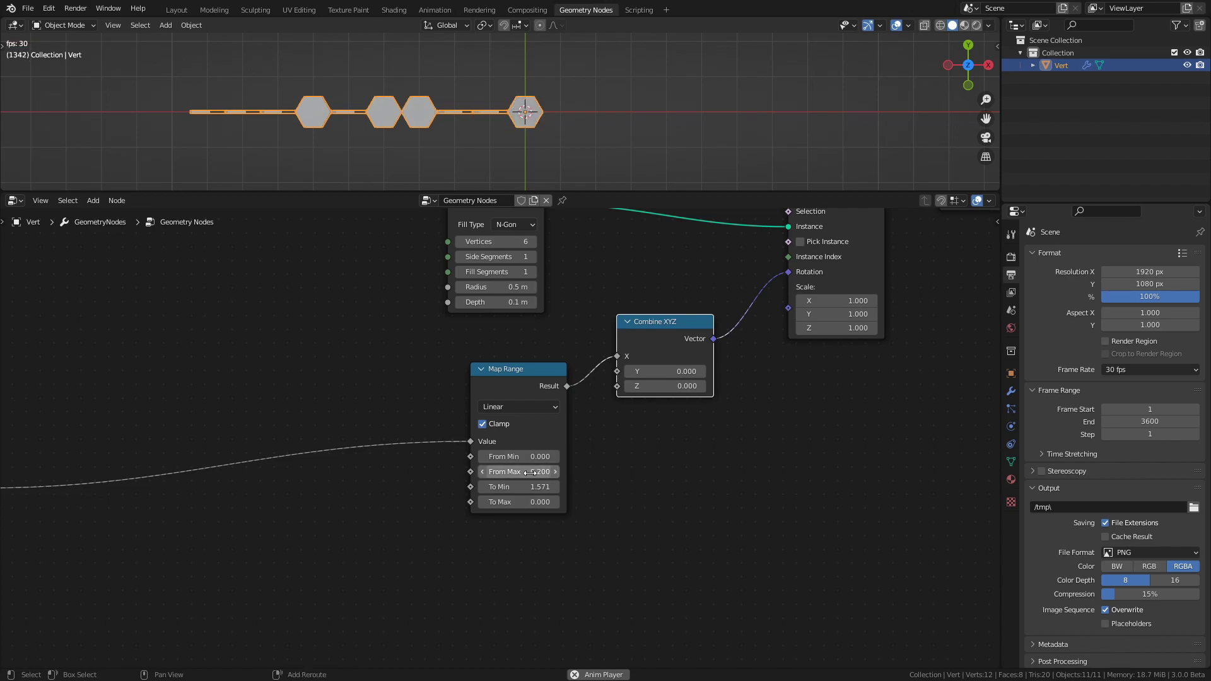
drag(536, 473, 614, 472)
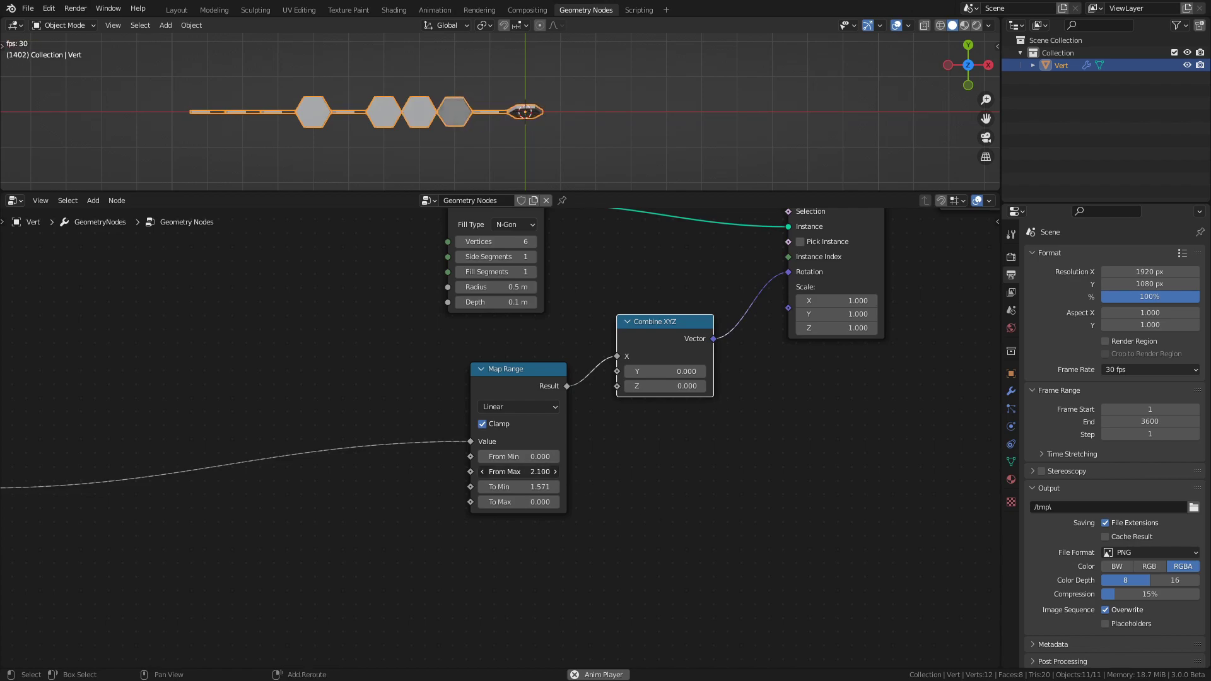
mouse_move(536, 472)
mouse_down()
mouse_move(505, 471)
mouse_move(555, 472)
mouse_up()
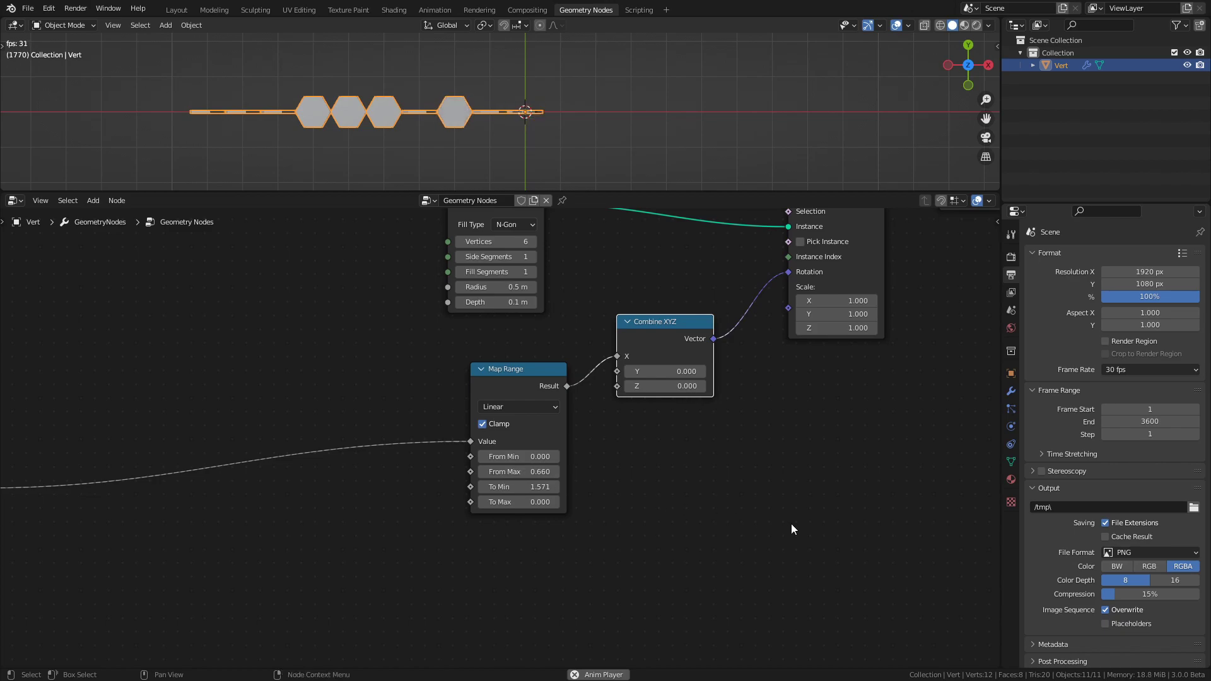
- Save the file and nudge the Add node slightly down
key(ctrl+s)
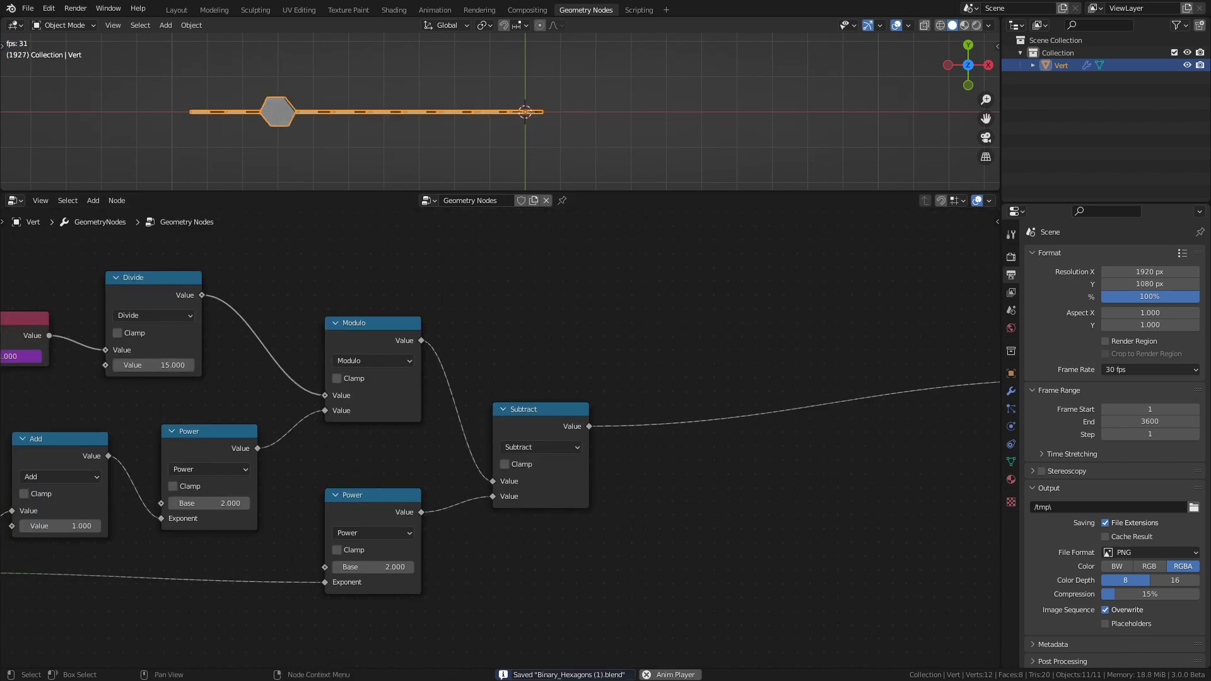
middle_drag(682, 519, 854, 526)
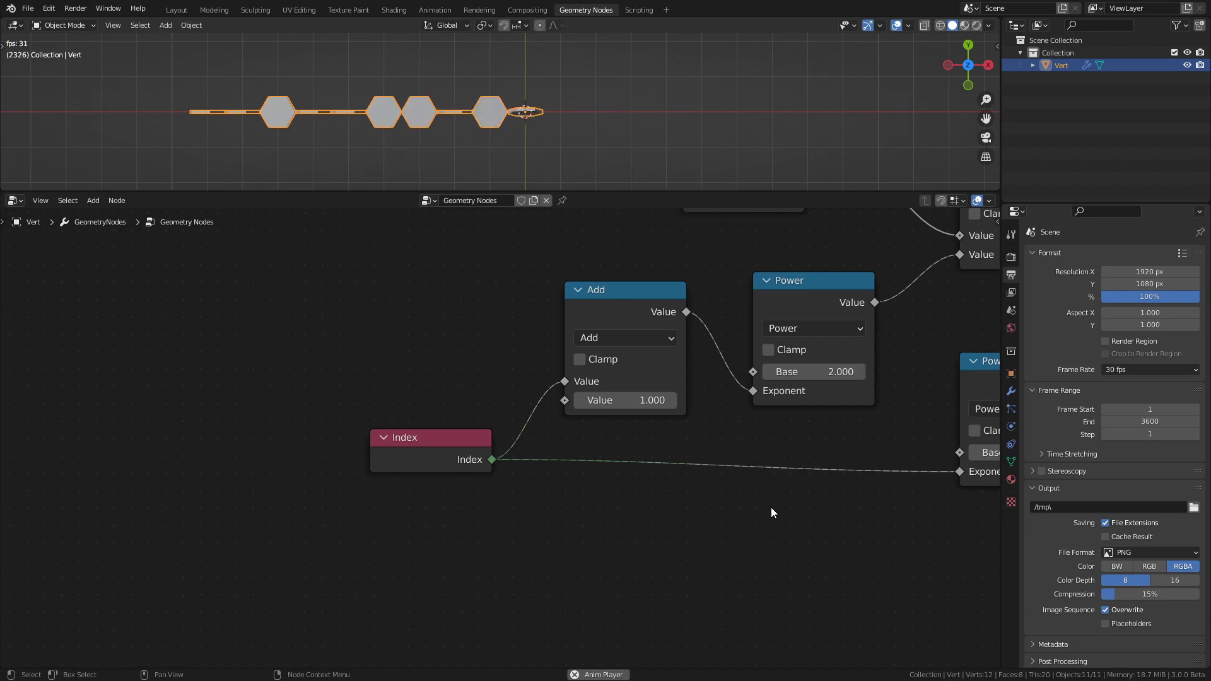
middle_drag(783, 495, 670, 540)
click(523, 352)
drag(523, 357, 523, 375)
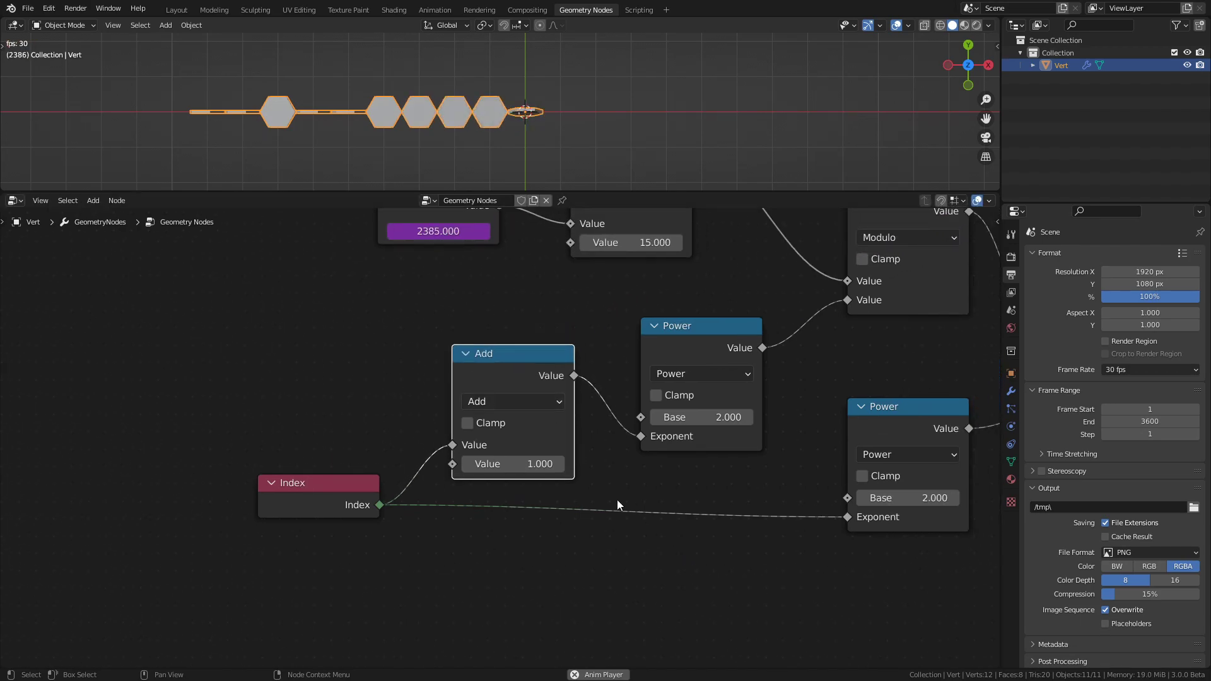
click(640, 530)
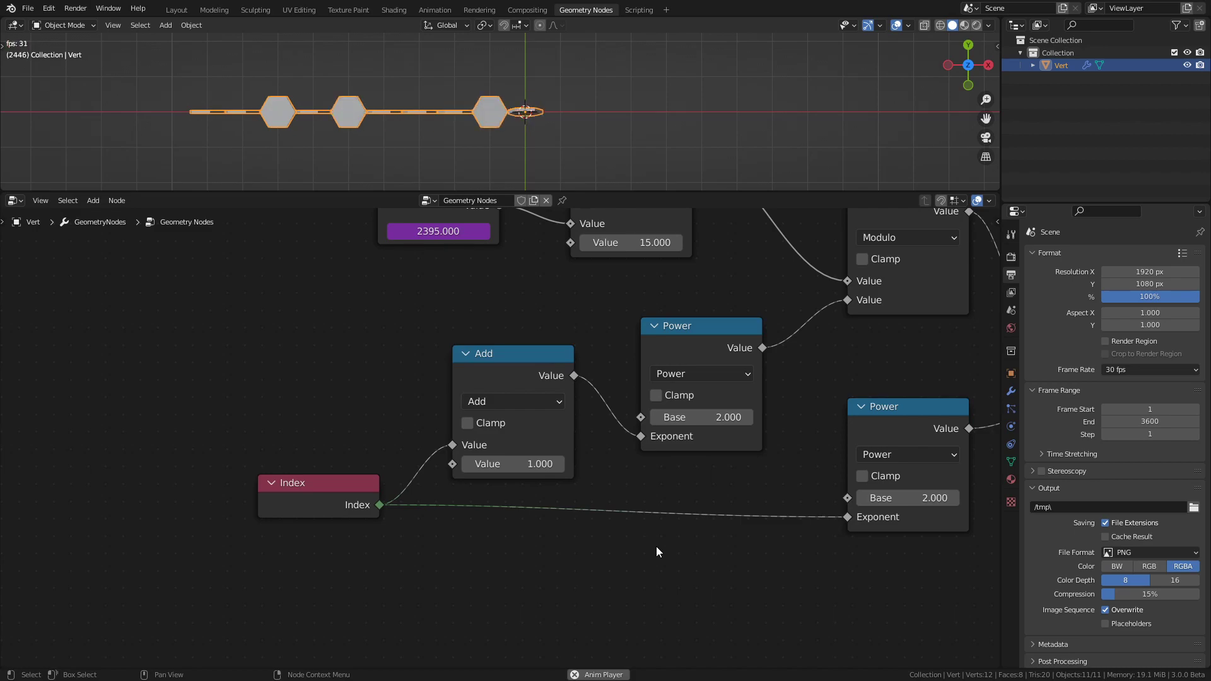
middle_drag(656, 547, 441, 550)
- Shift the first Power node right and review the Value, Divide, Modulo, Subtract and Power nodes
drag(500, 342, 521, 344)
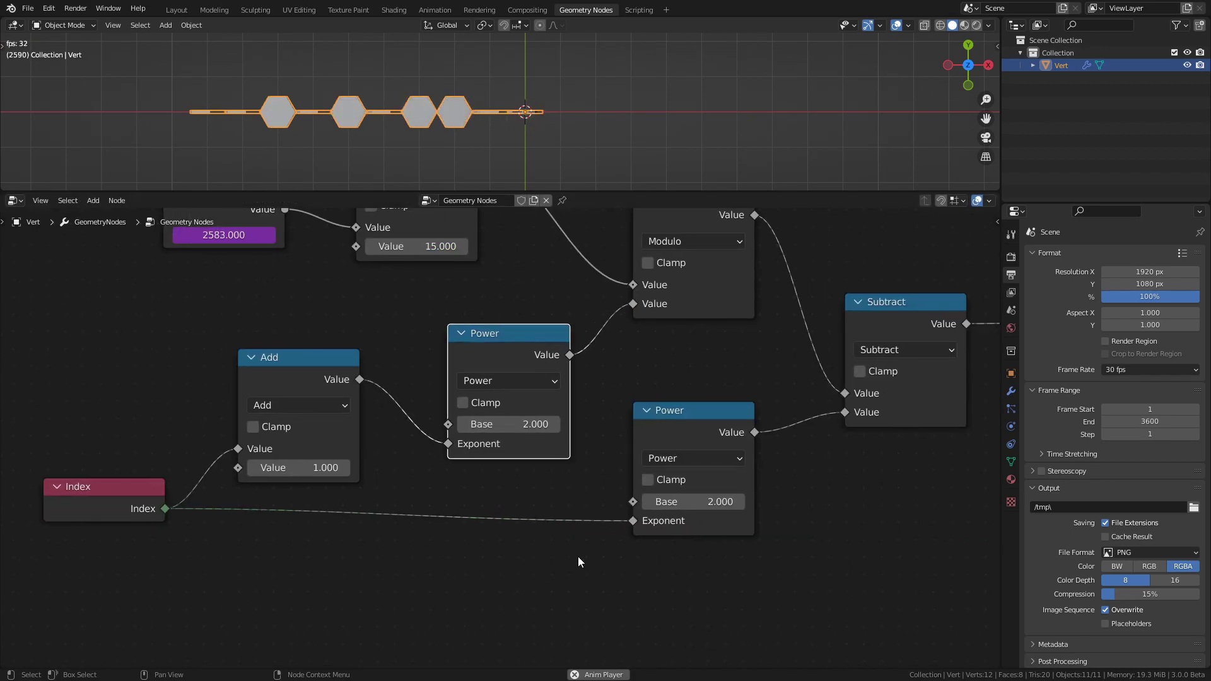
middle_drag(689, 352, 698, 492)
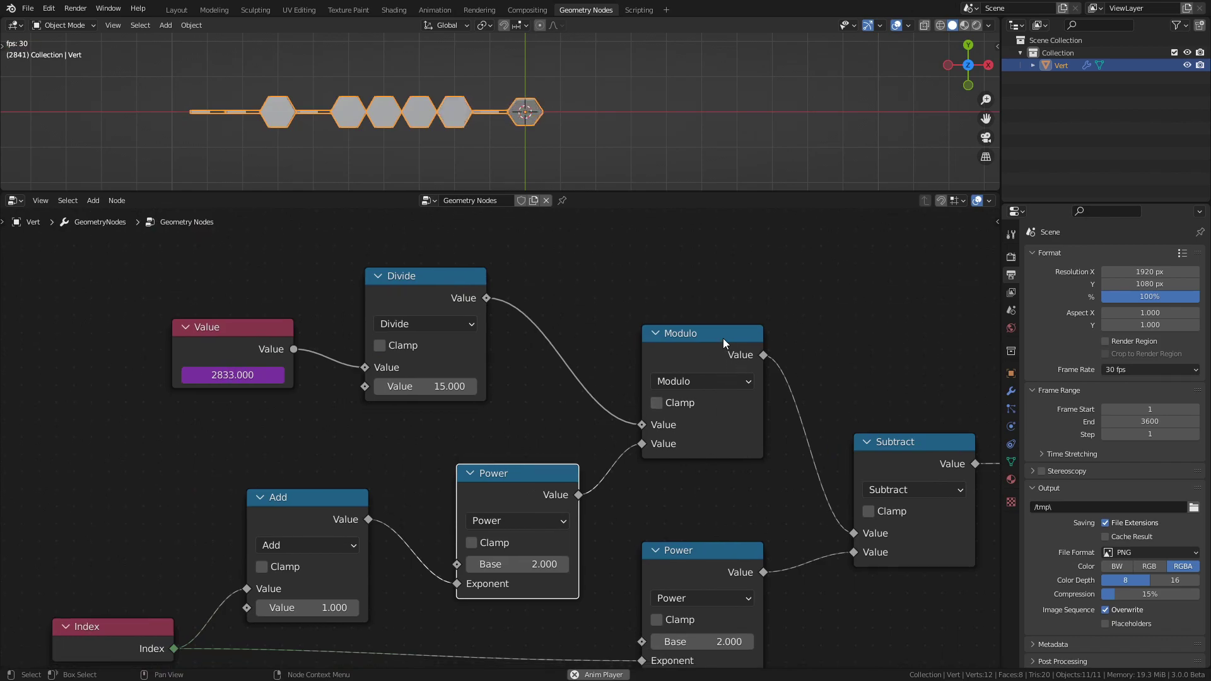
click(723, 339)
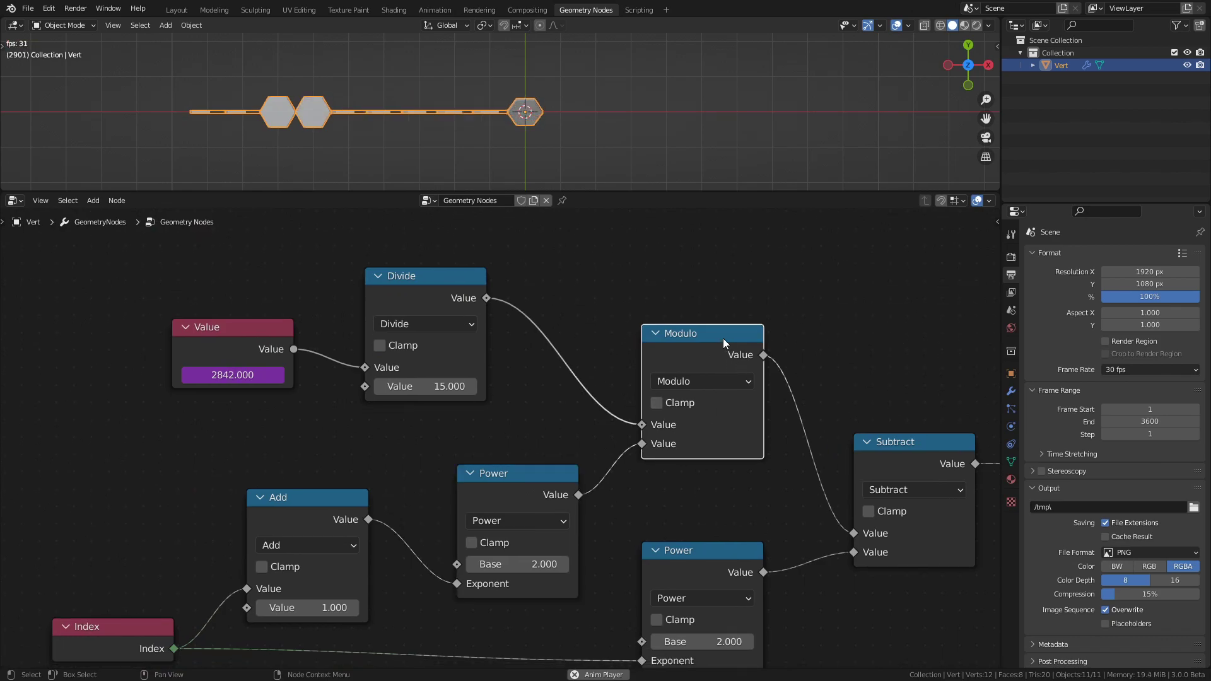
drag(197, 249, 497, 404)
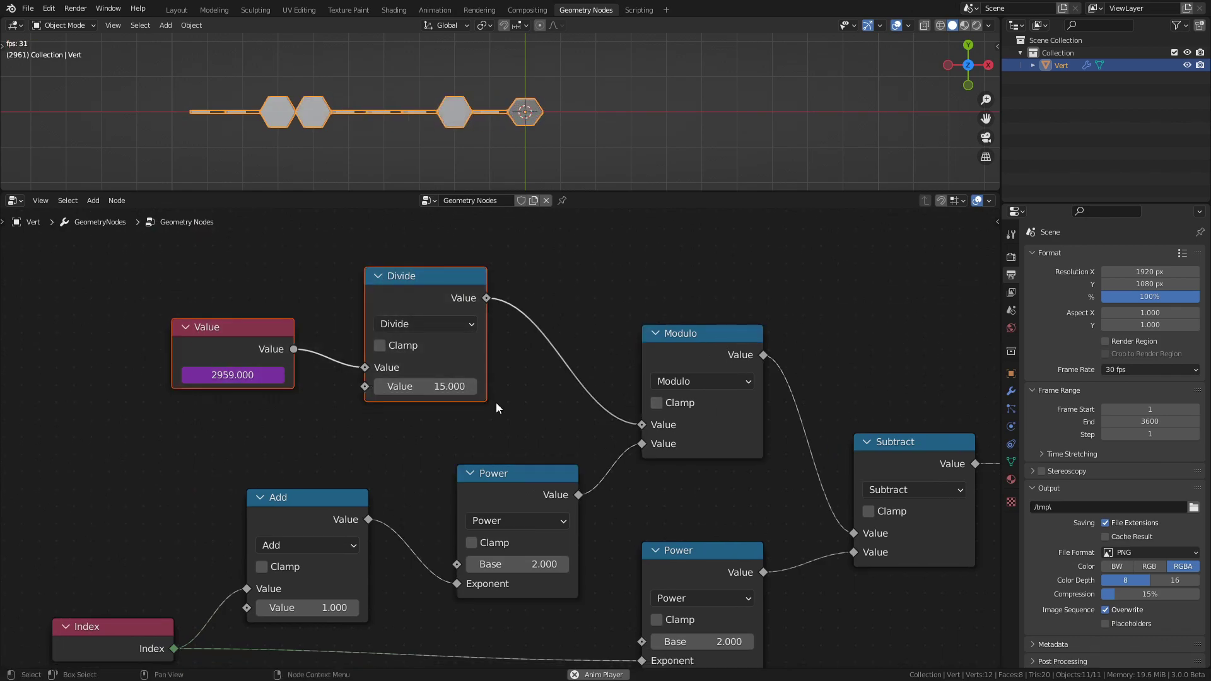
middle_drag(526, 420, 284, 287)
click(670, 328)
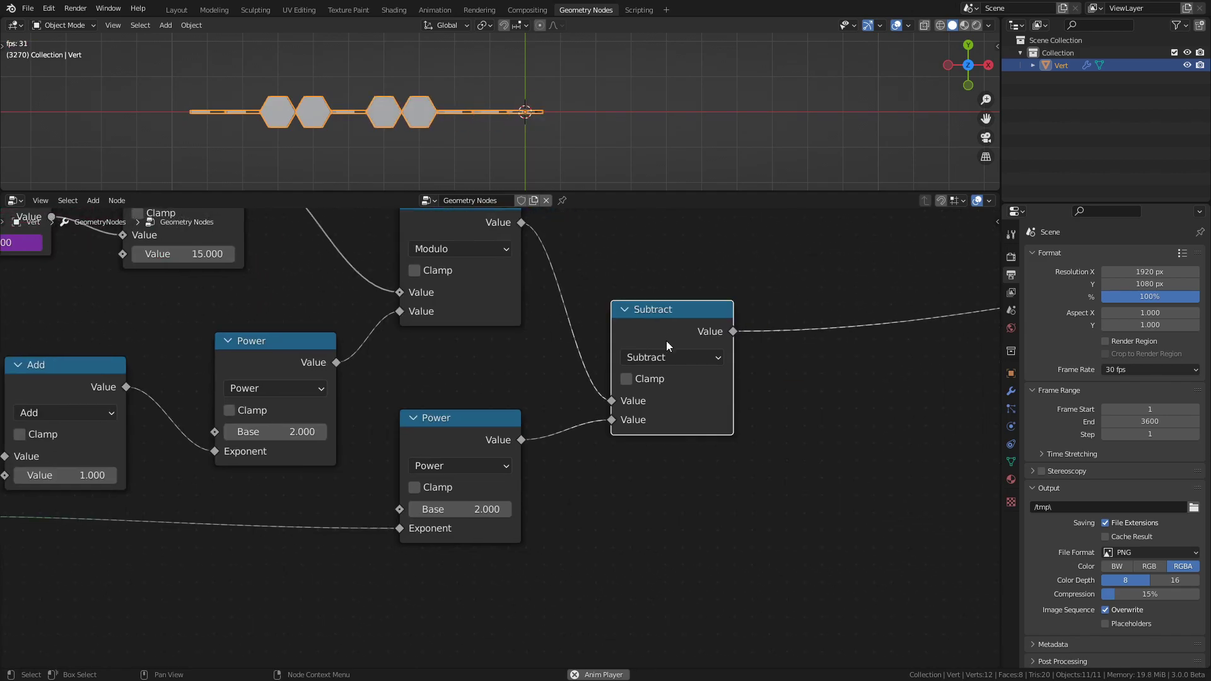
click(476, 426)
middle_drag(277, 502, 551, 397)
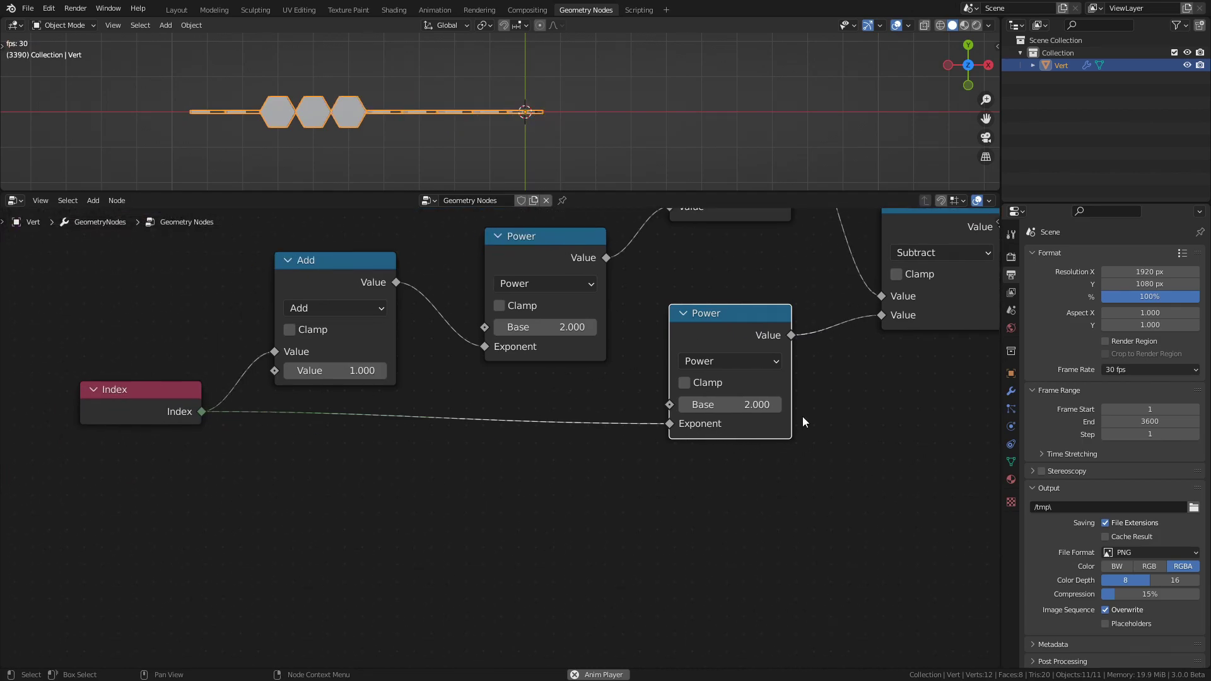
middle_drag(805, 422, 521, 511)
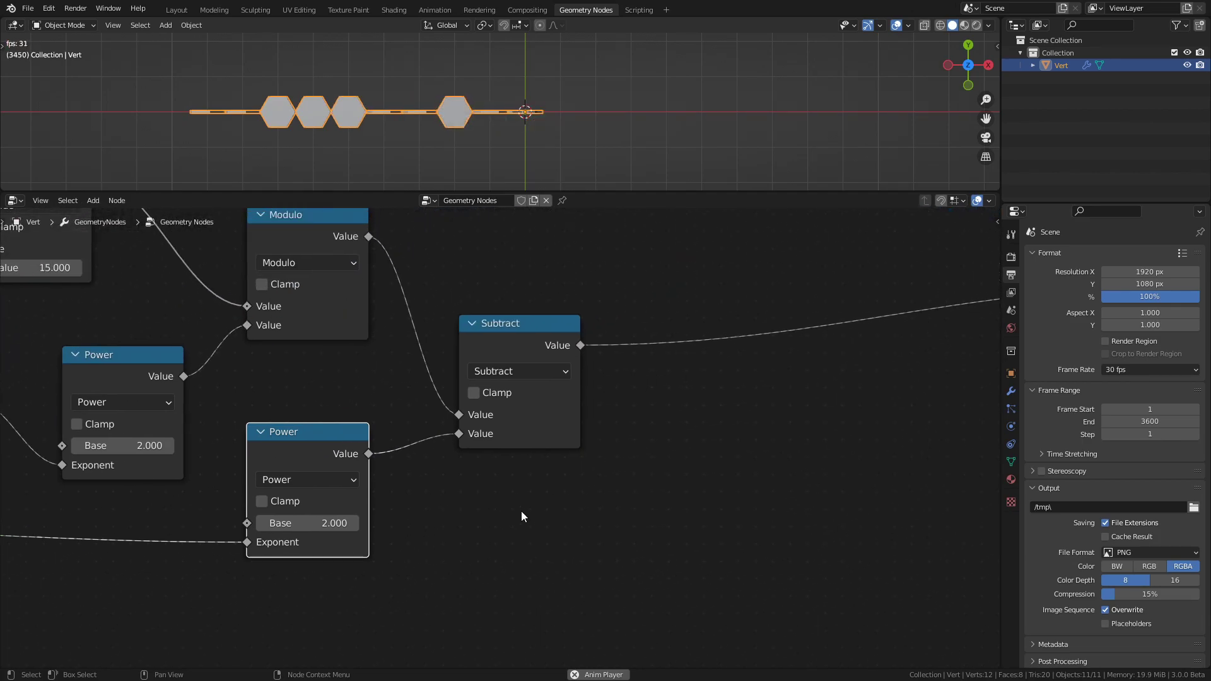
middle_drag(492, 512, 414, 523)
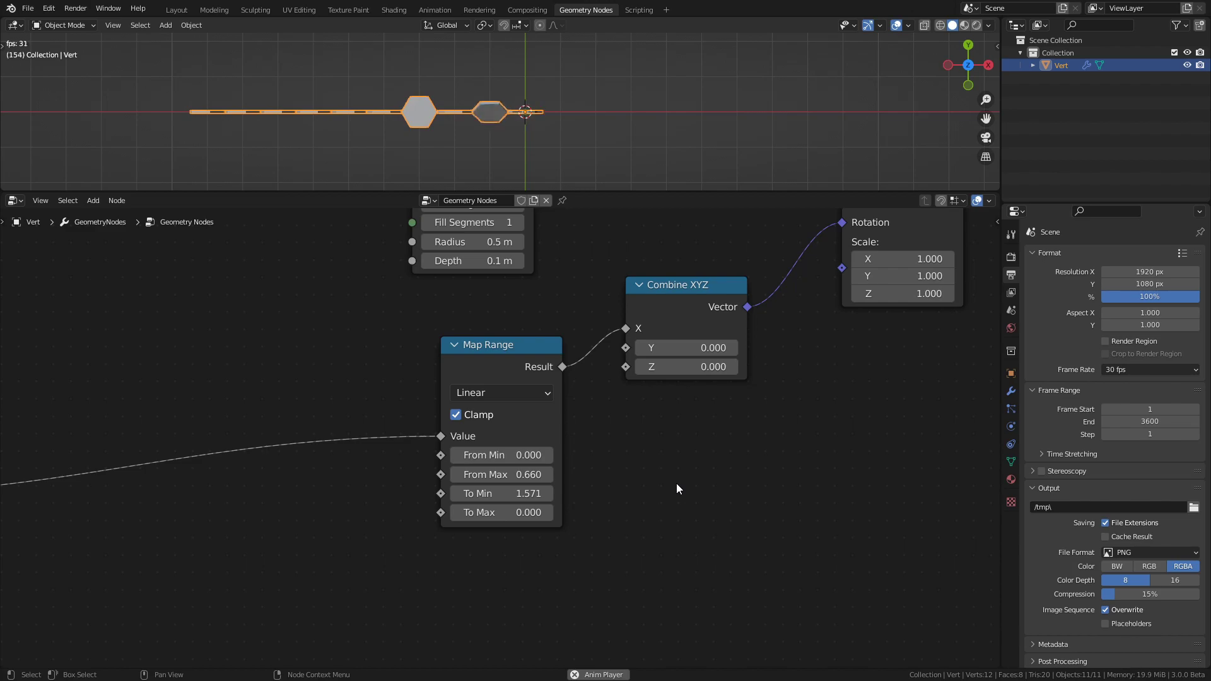
- Move the eight counter math nodes right and up, then frame the whole tree in an enlarged editor
key(Home)
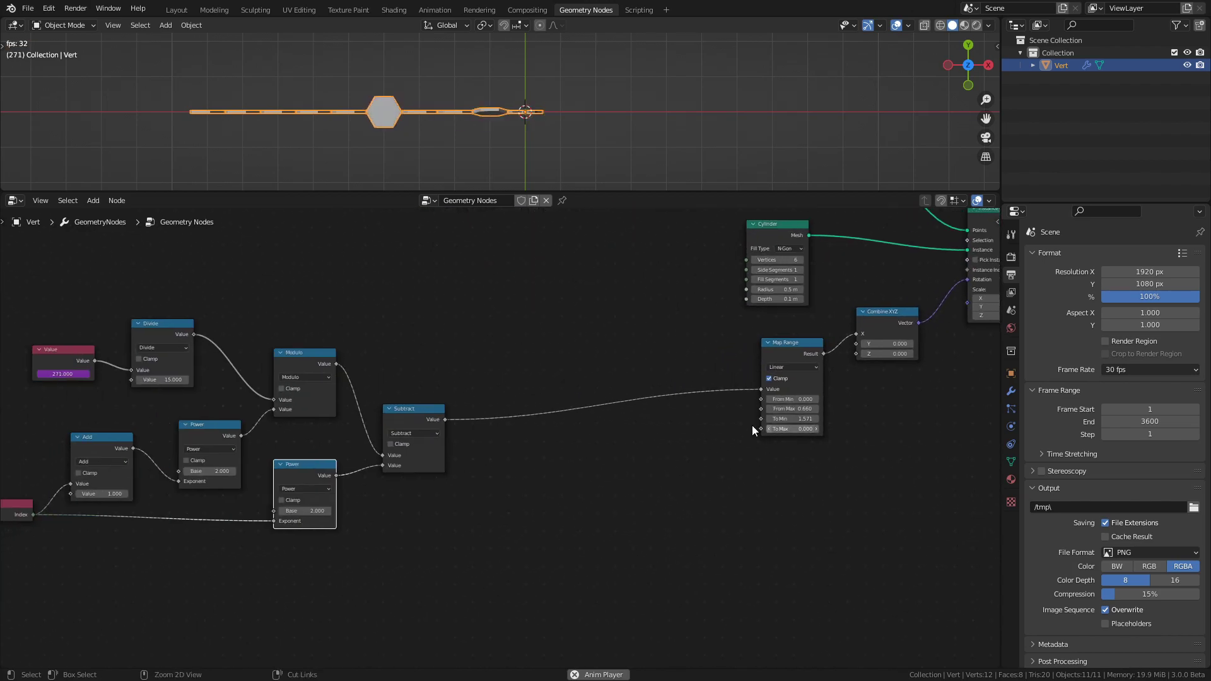
drag(74, 341, 418, 553)
key(g)
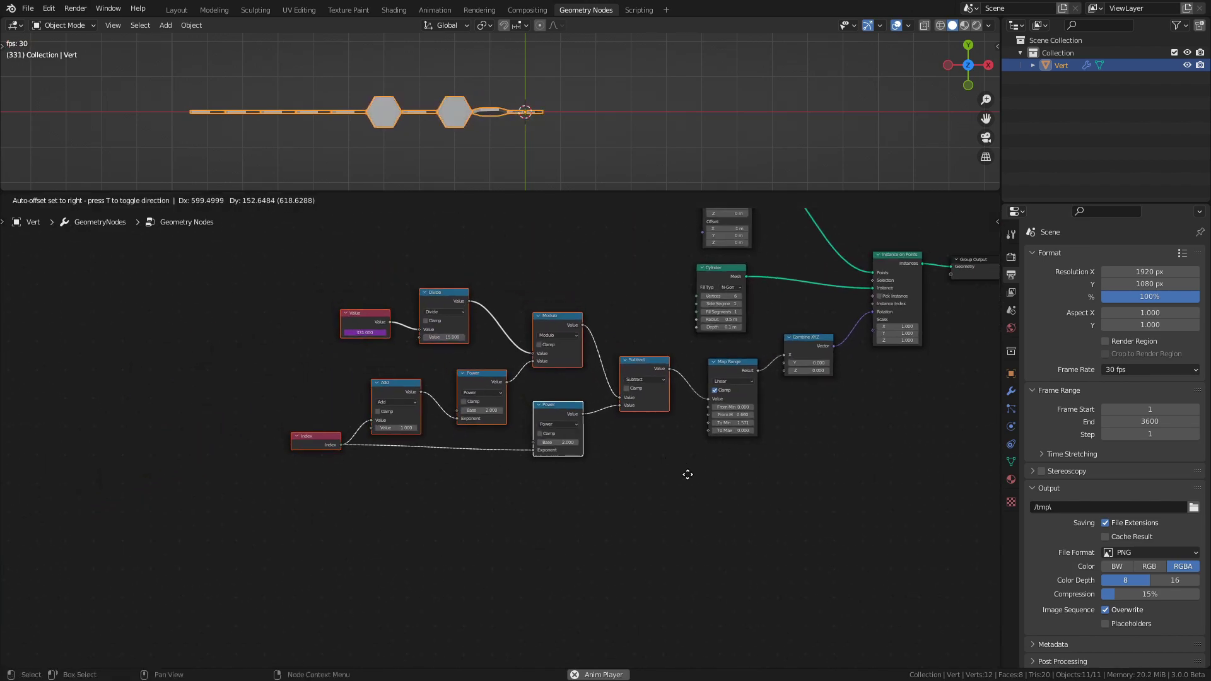
click(741, 472)
click(794, 453)
middle_drag(876, 419, 724, 516)
scroll(724, 516, up, 5)
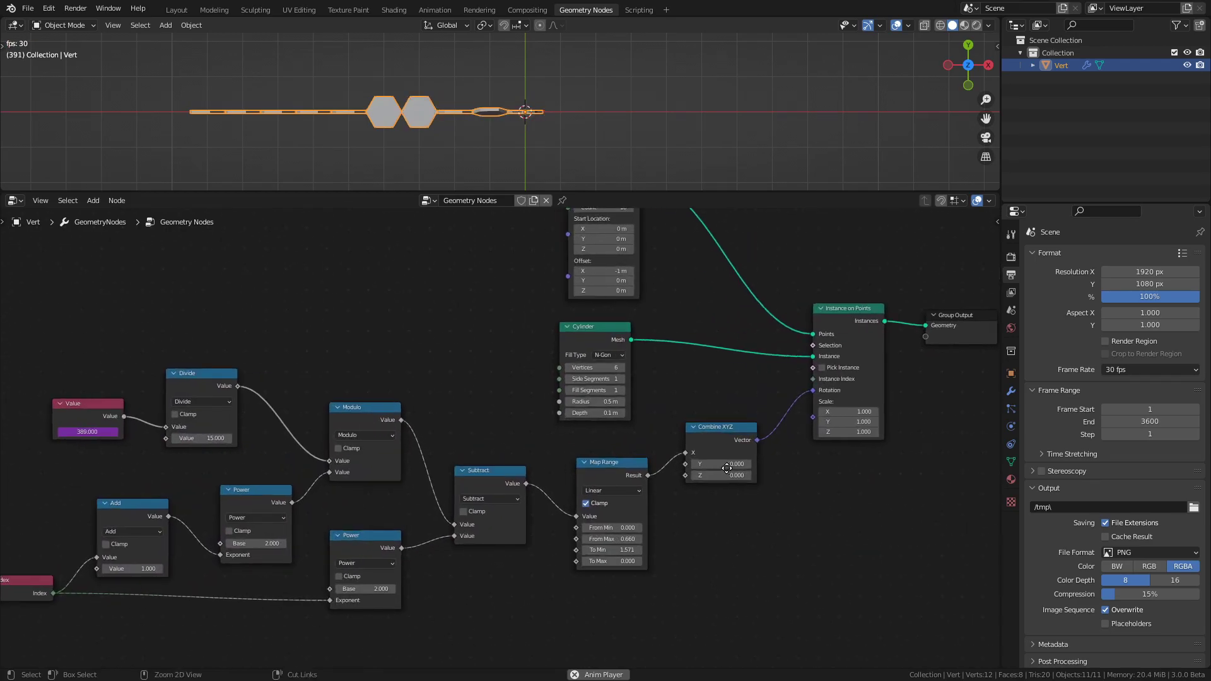
drag(683, 189, 680, 134)
key(Home)
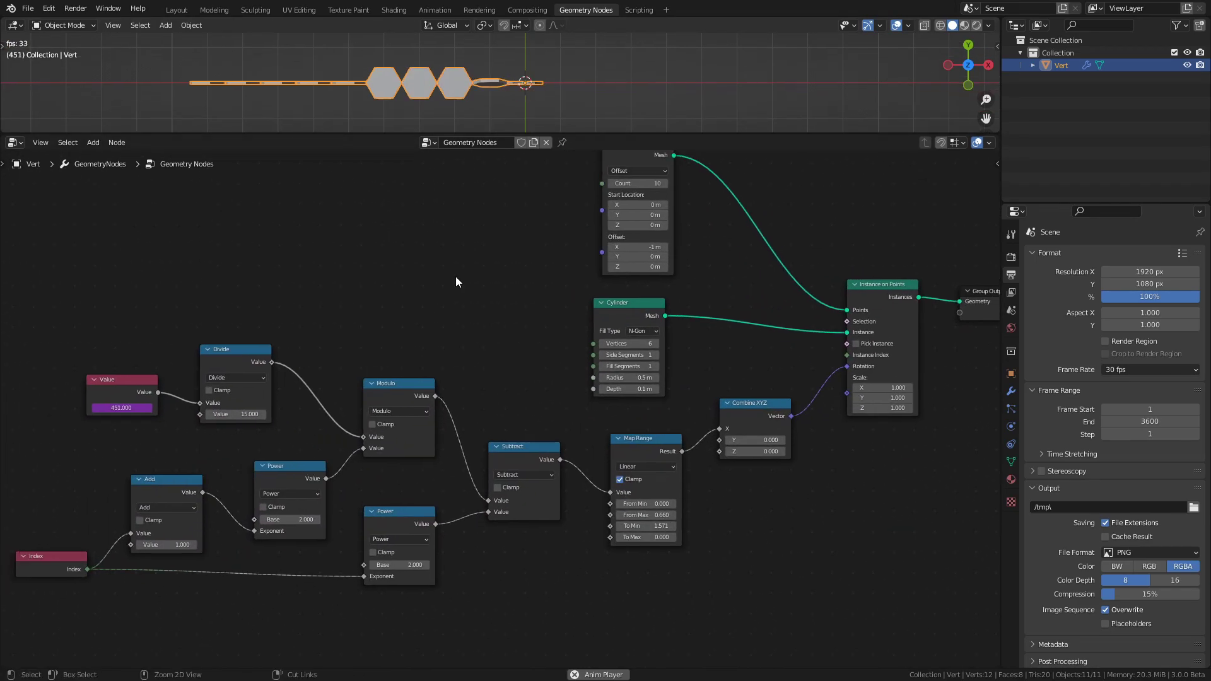
middle_drag(674, 394, 665, 411)
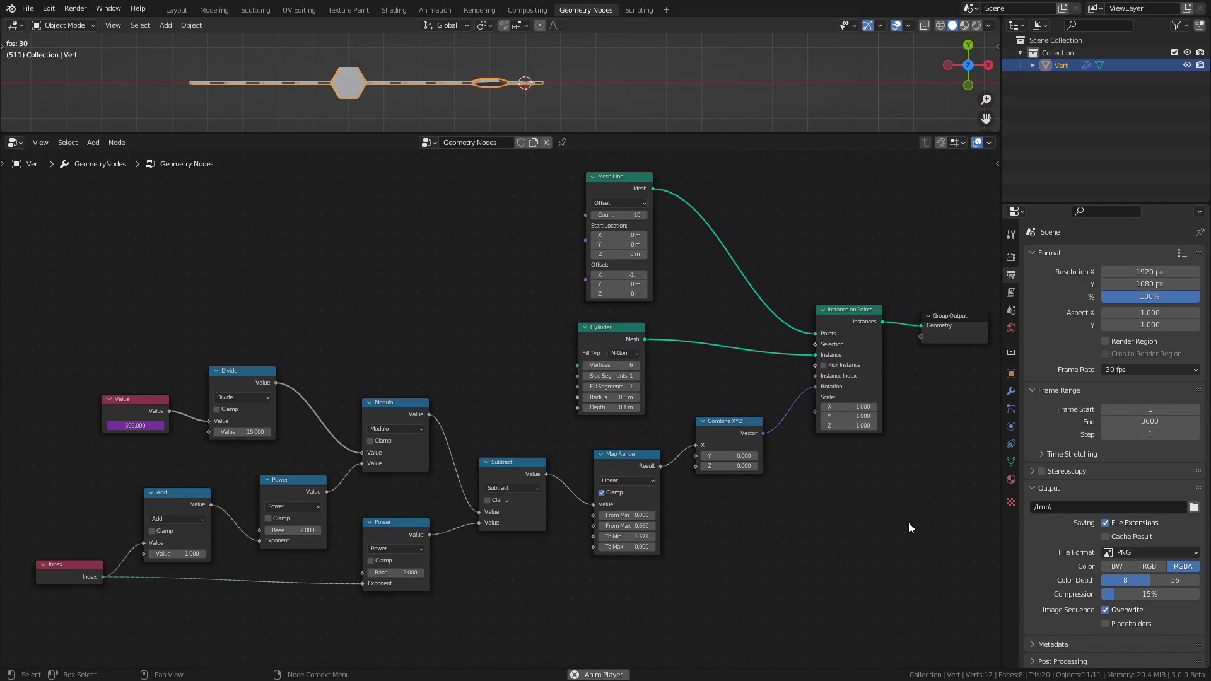
- Place the Set Position node before Group Output and save the file
key(ctrl+s)
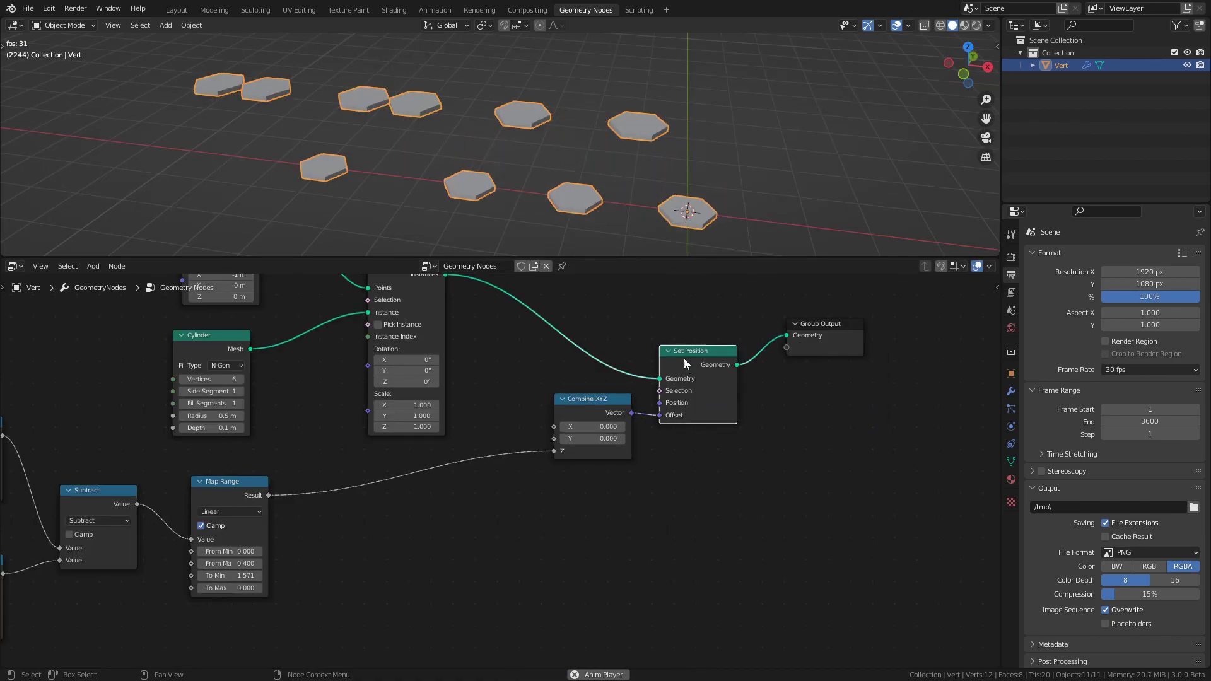
mouse_move(698, 364)
mouse_down()
mouse_move(718, 346)
mouse_move(707, 344)
mouse_up()
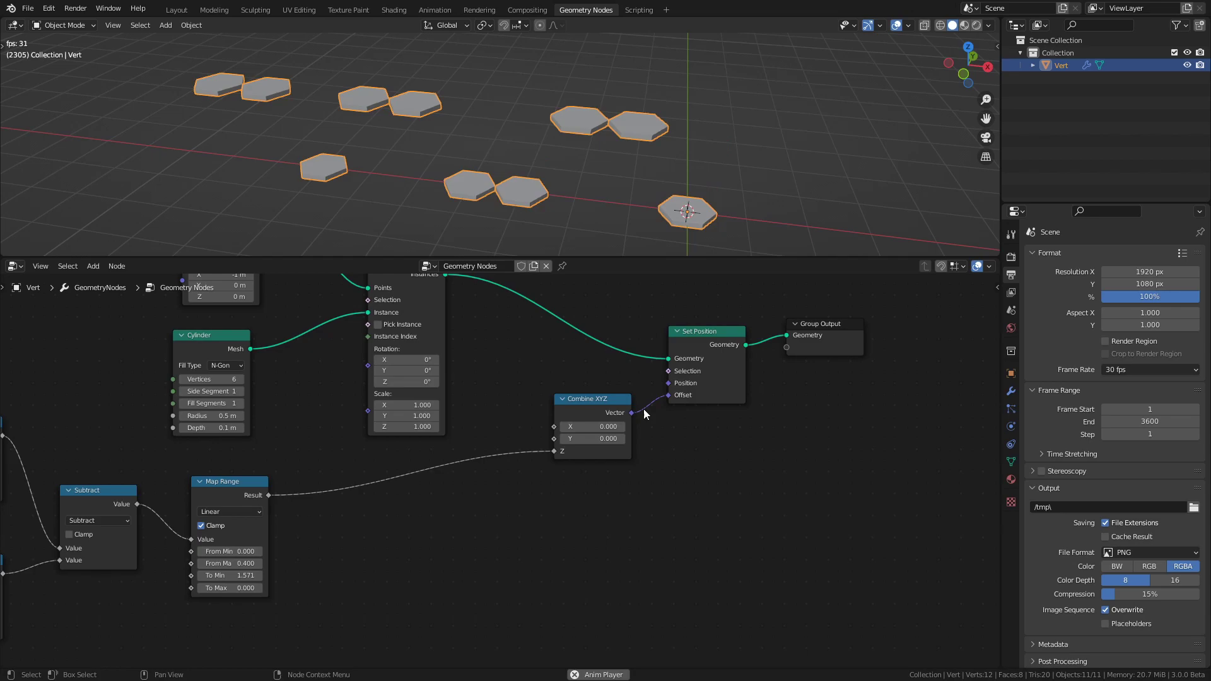
key(ctrl+s)
middle_drag(570, 366, 602, 408)
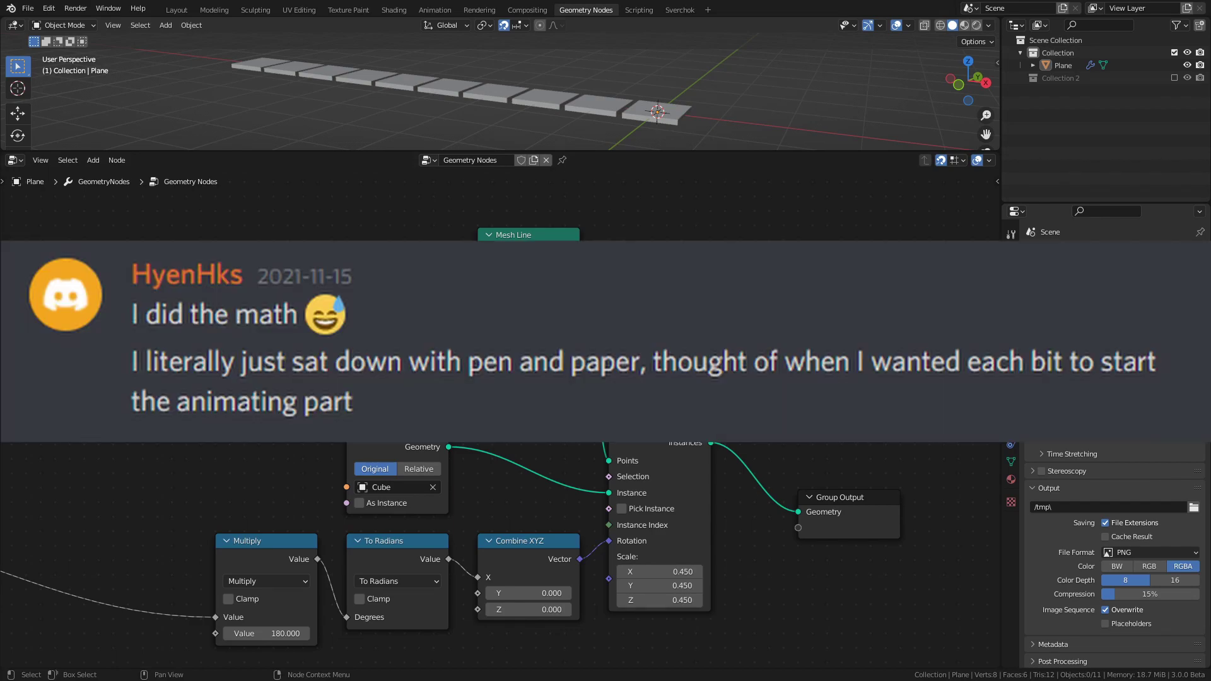
- Save and play the tile rotation animation while viewing the counter math nodes
key(ctrl+s)
mouse_move(505, 340)
middle_down()
mouse_move(485, 336)
mouse_move(493, 324)
middle_up()
key(space)
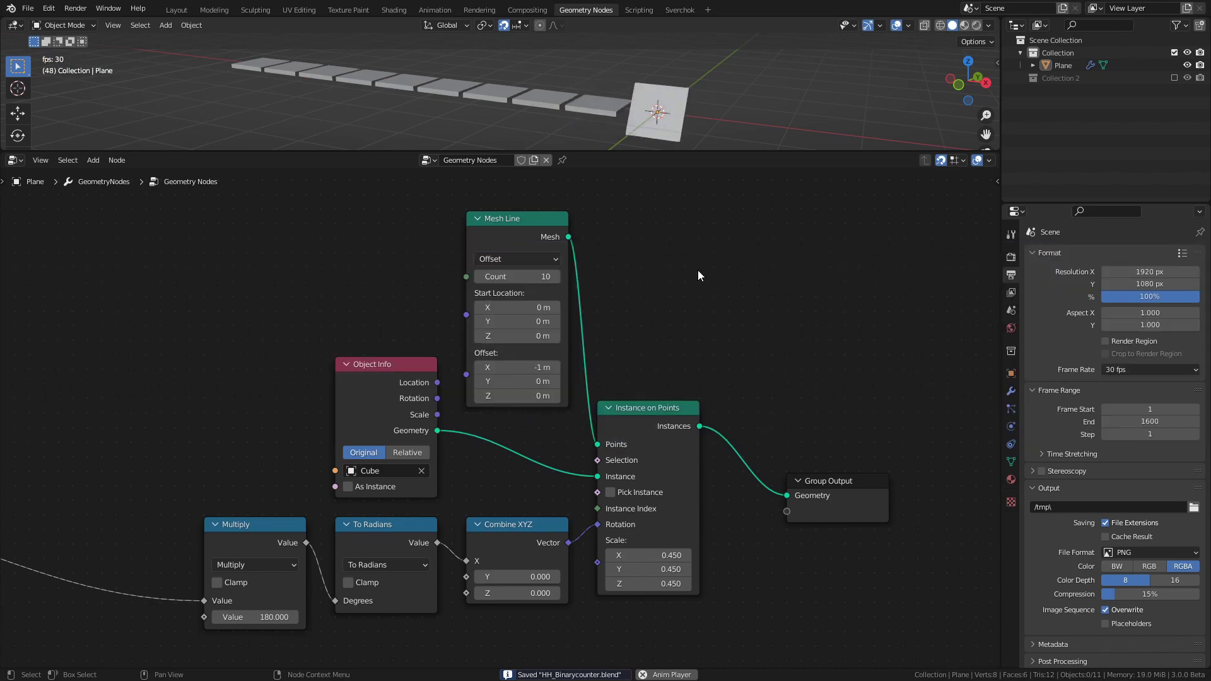
middle_drag(698, 270, 827, 379)
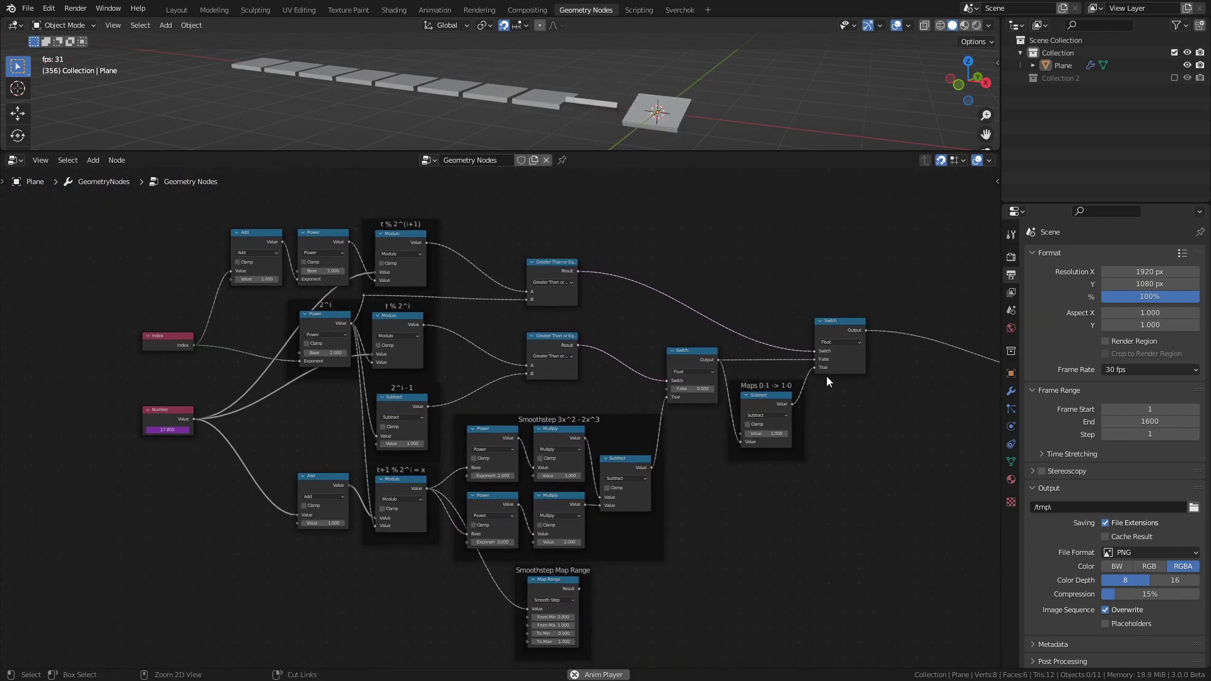
middle_drag(883, 430, 869, 418)
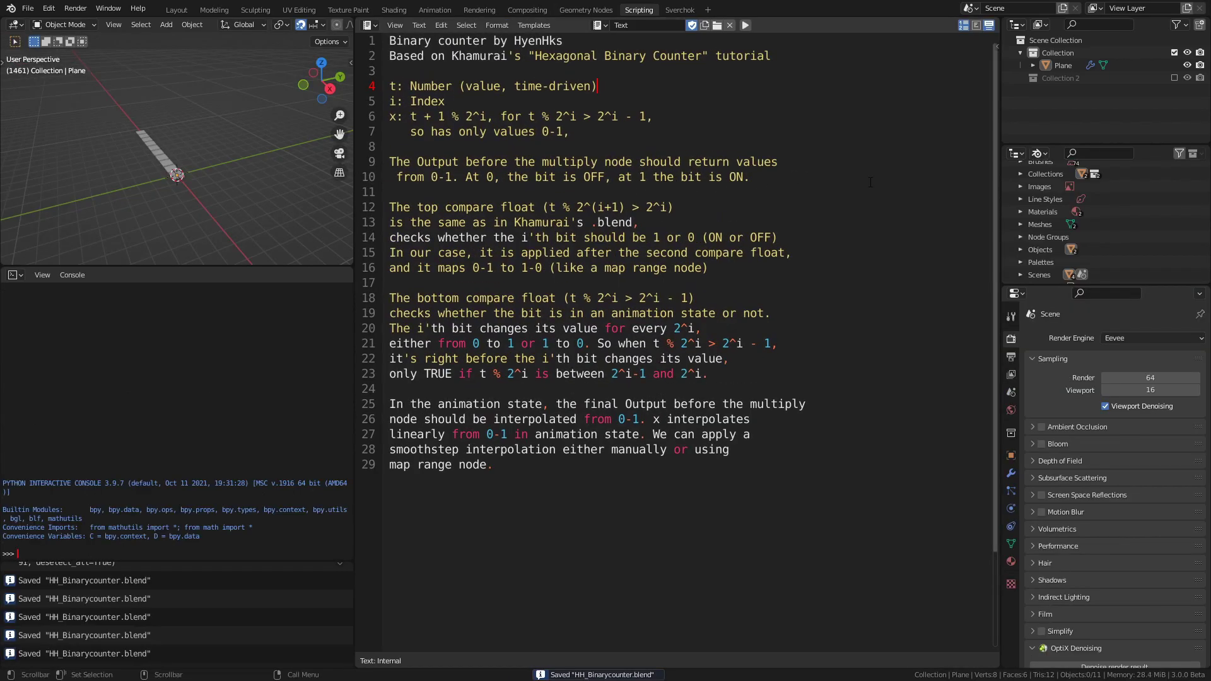
- Center the binary-counter node tree in the editor and save HH_Binarycounter.blend
click(871, 182)
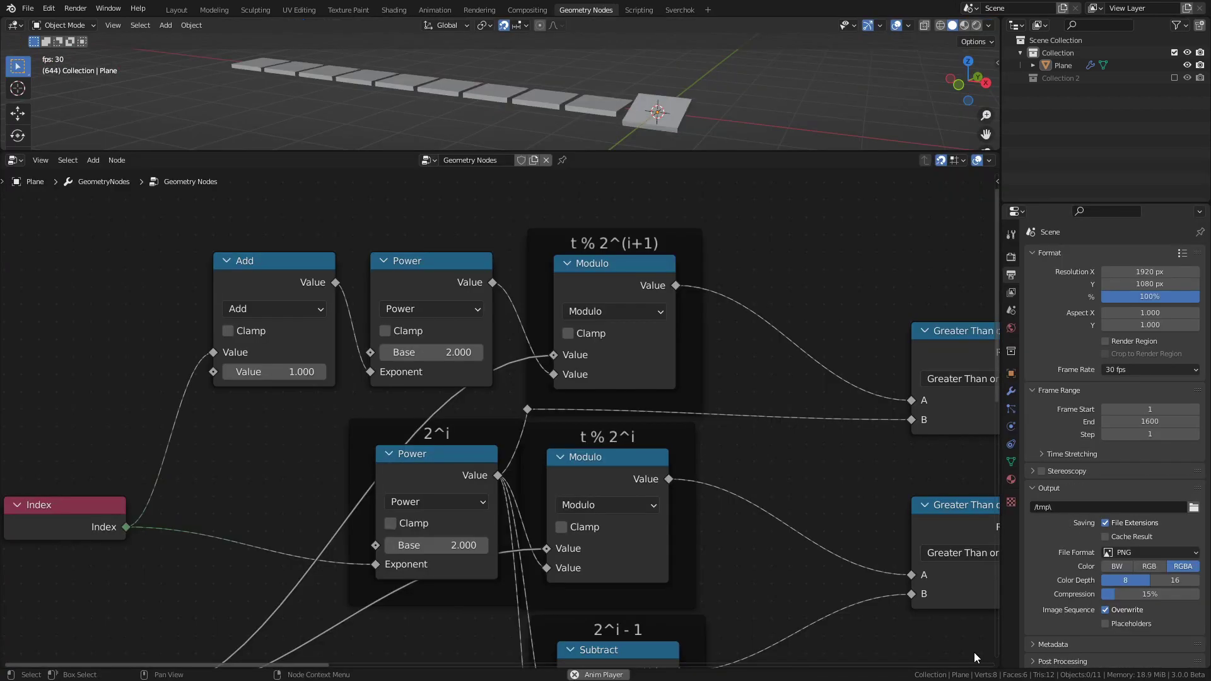
middle_drag(974, 652, 774, 417)
key(ctrl+s)
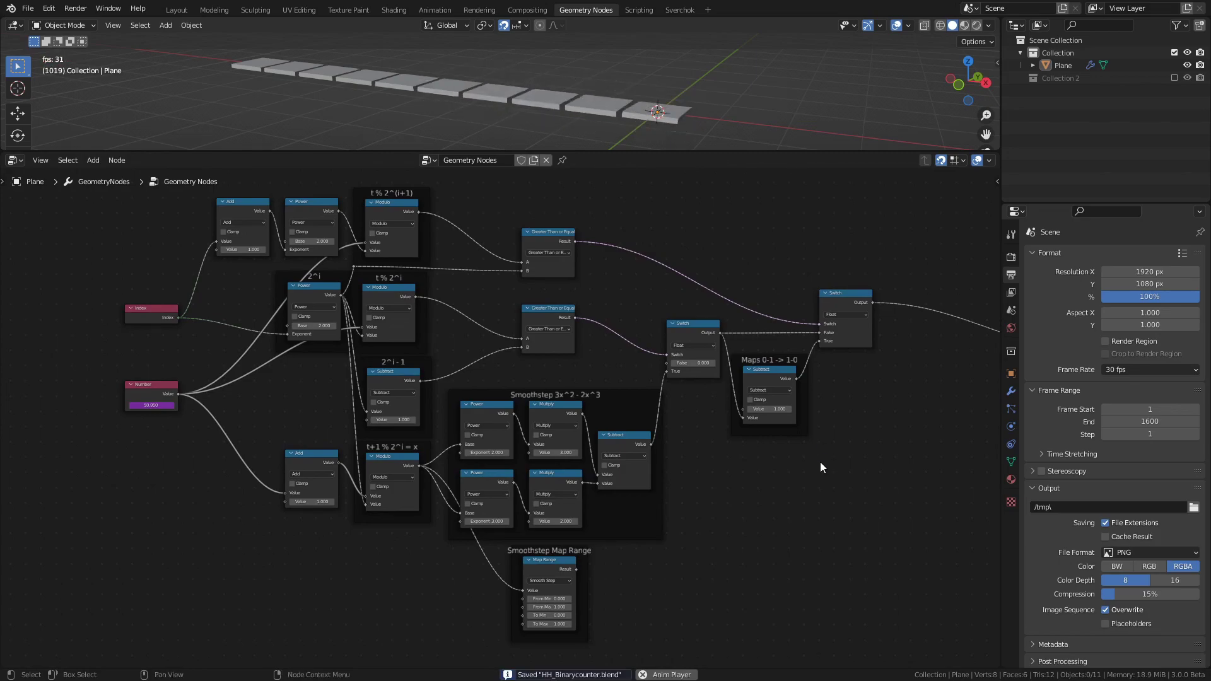
- Zoom into the math and compare nodes, save, and pan to the Smoothstep Map Range frame
middle_drag(497, 303, 517, 322)
scroll(479, 279, up, 5)
middle_drag(480, 279, 630, 341)
scroll(570, 315, up, 4)
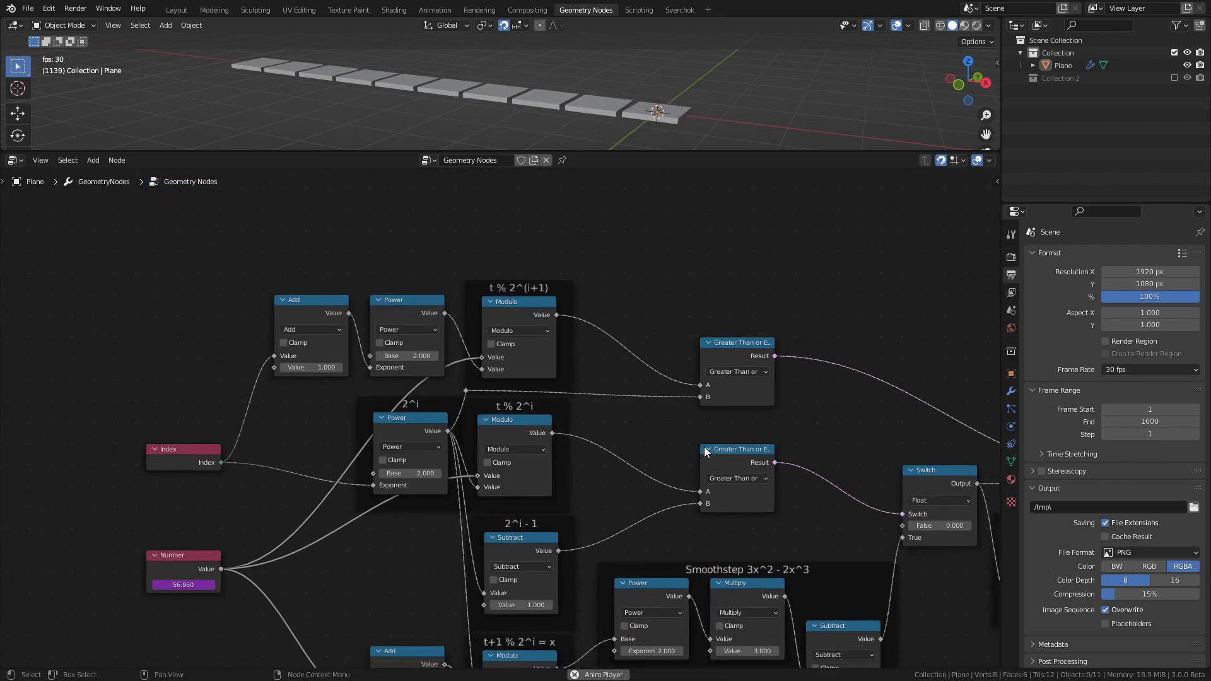
middle_drag(704, 447, 631, 386)
key(ctrl+s)
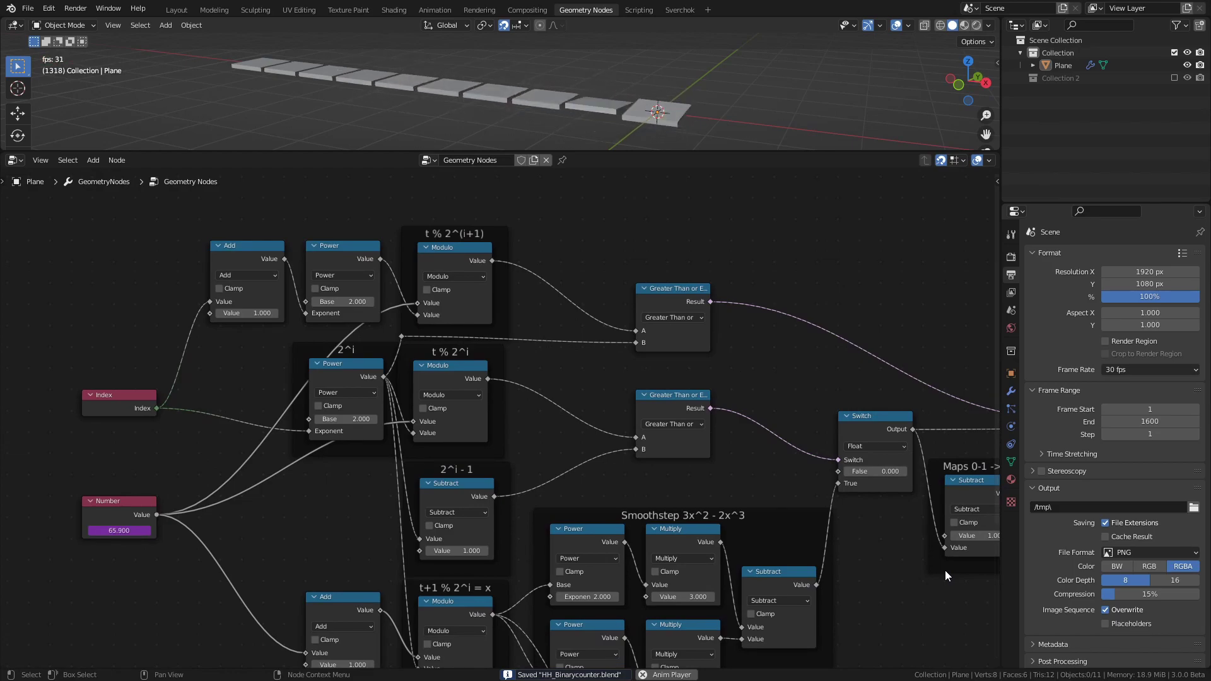
middle_drag(945, 570, 775, 343)
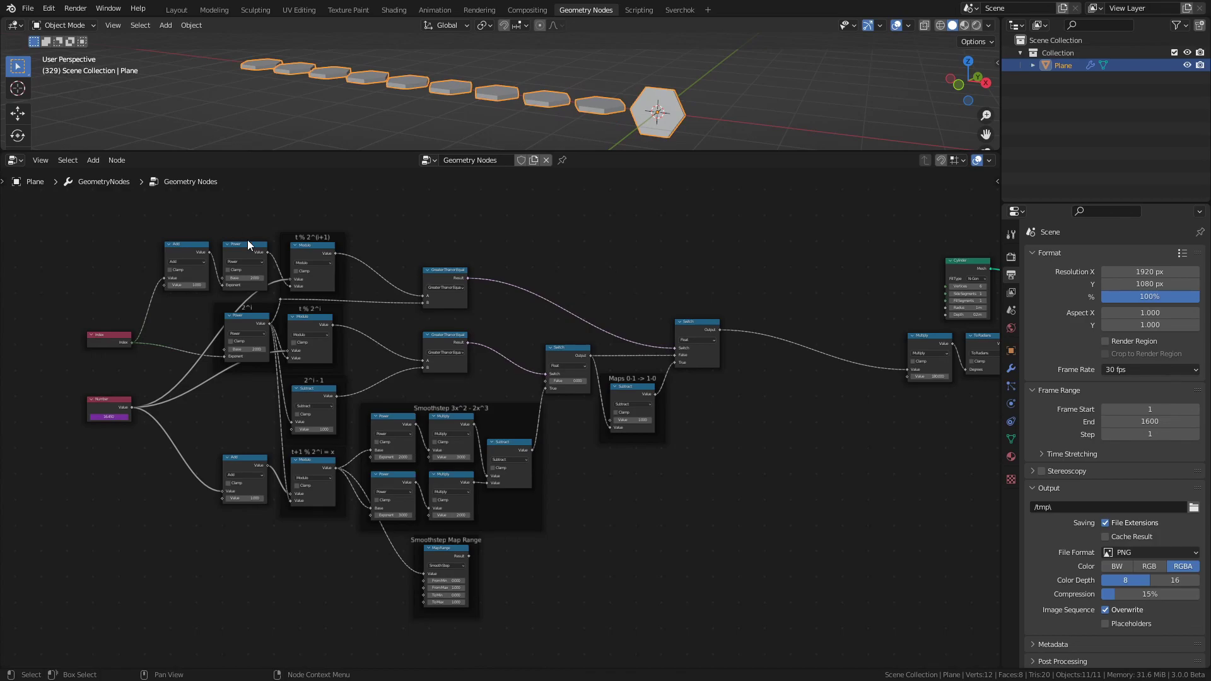
- Collapse all bit-logic nodes and frames into one RotationDriver group placed just below Multiply
drag(41, 214, 772, 644)
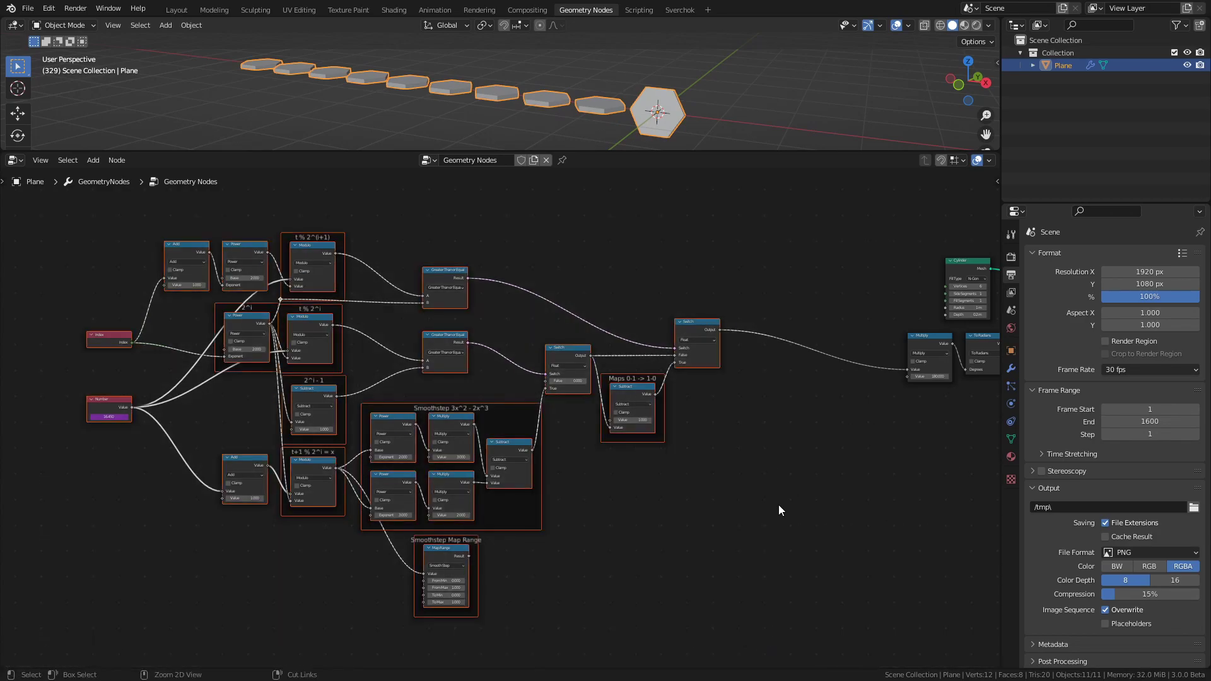
key(ctrl+g)
key(Tab)
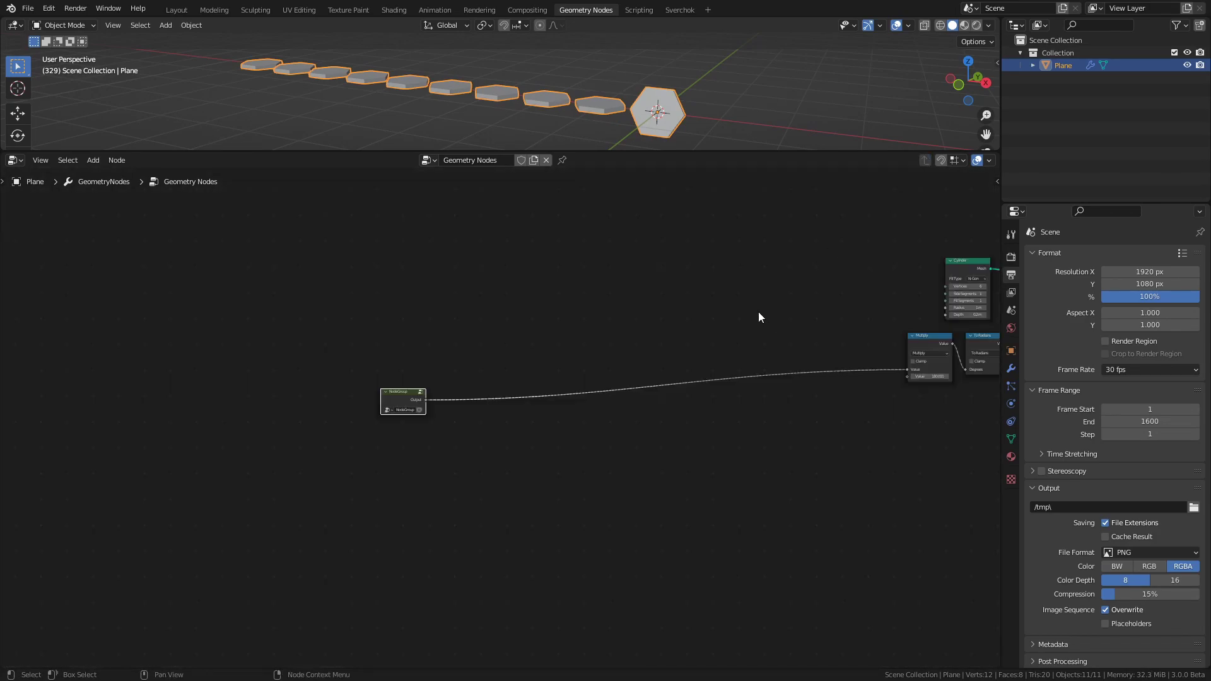
drag(387, 390, 909, 421)
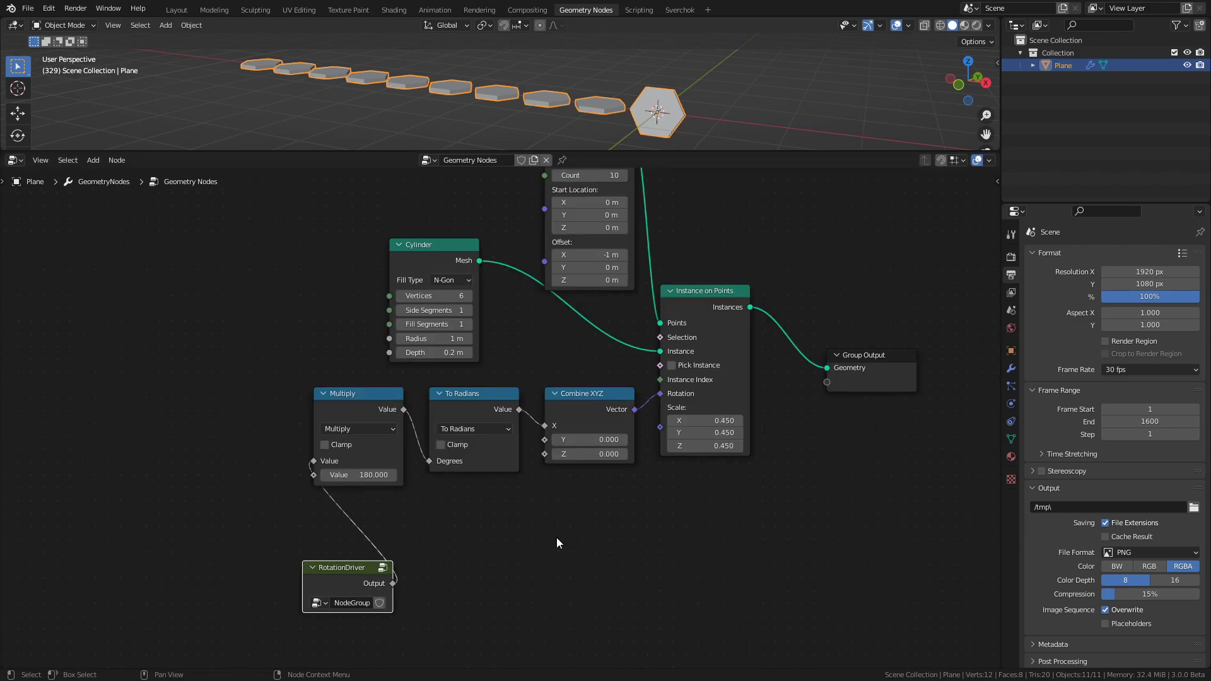
- Delete the Cylinder node and add a cube placed in a new Collection 2
click(416, 254)
key(x)
drag(689, 153, 689, 231)
key(shift+a)
mouse_move(664, 130)
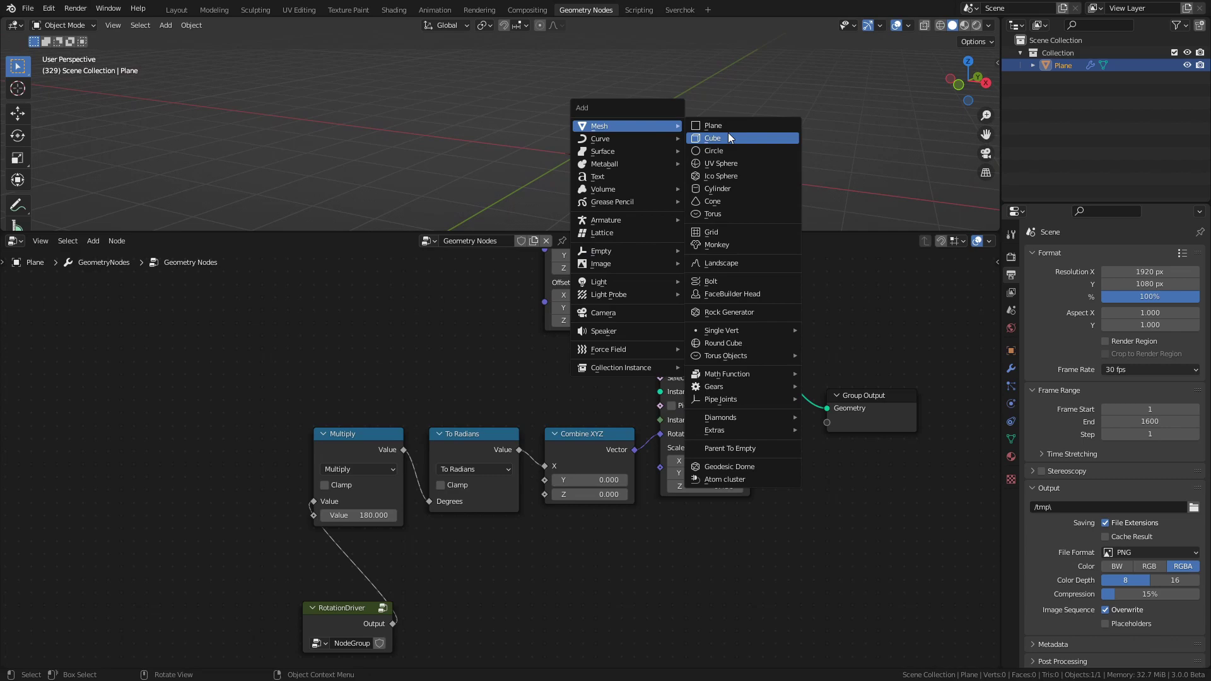
click(729, 138)
key(m)
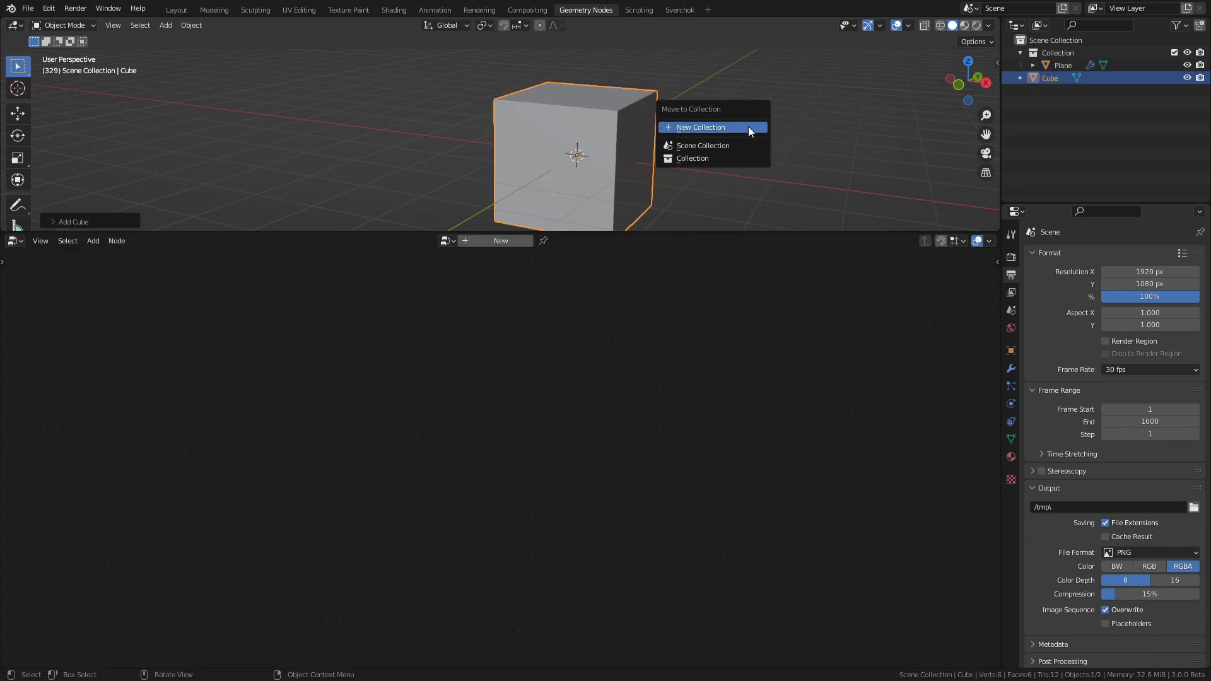
click(748, 126)
click(744, 166)
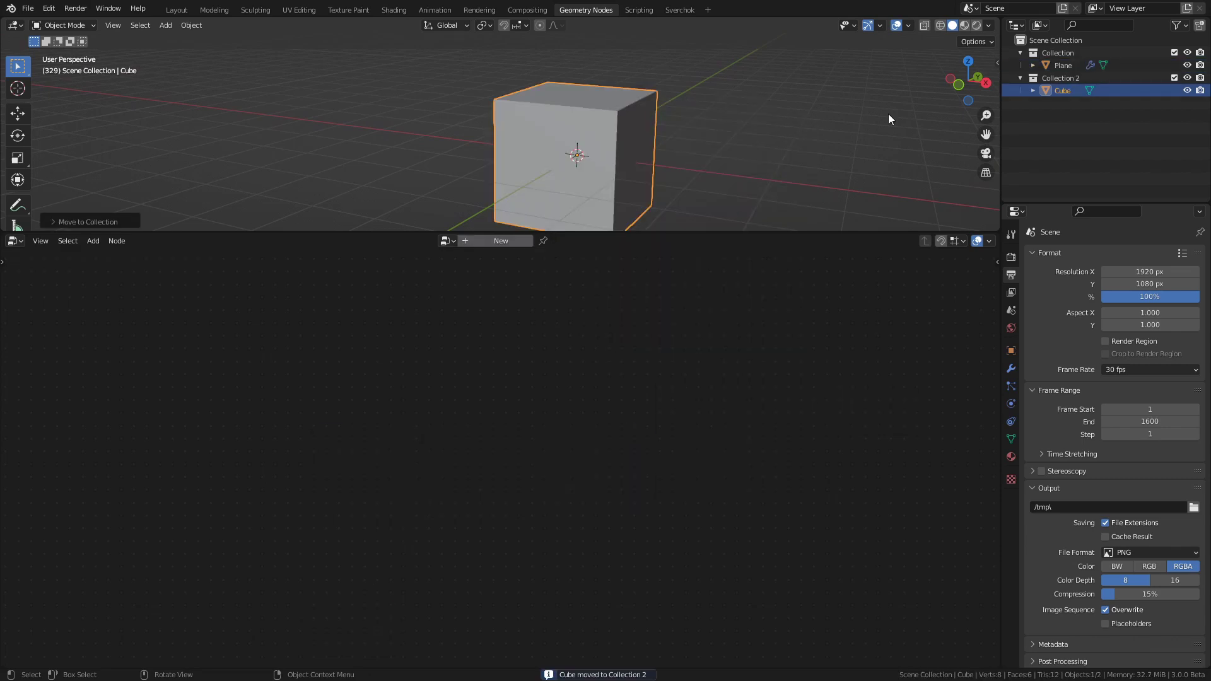
- Flatten the cube along Z and apply its scale
key(s)
key(z)
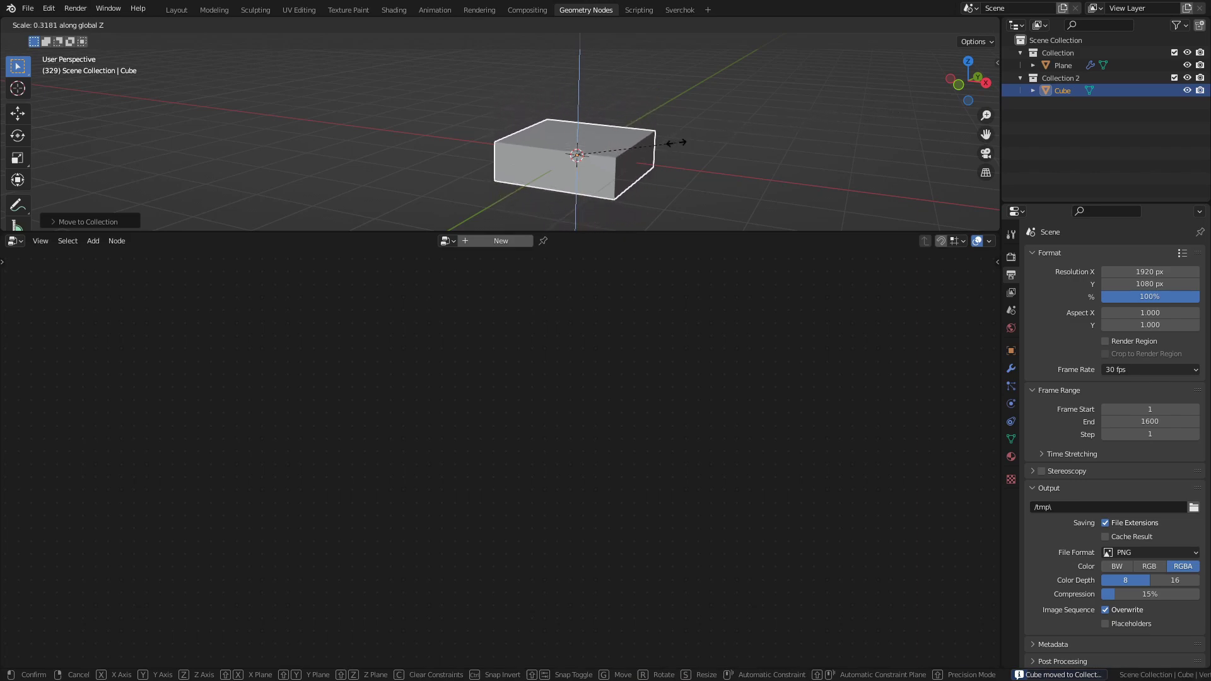
click(705, 143)
key(ctrl+a)
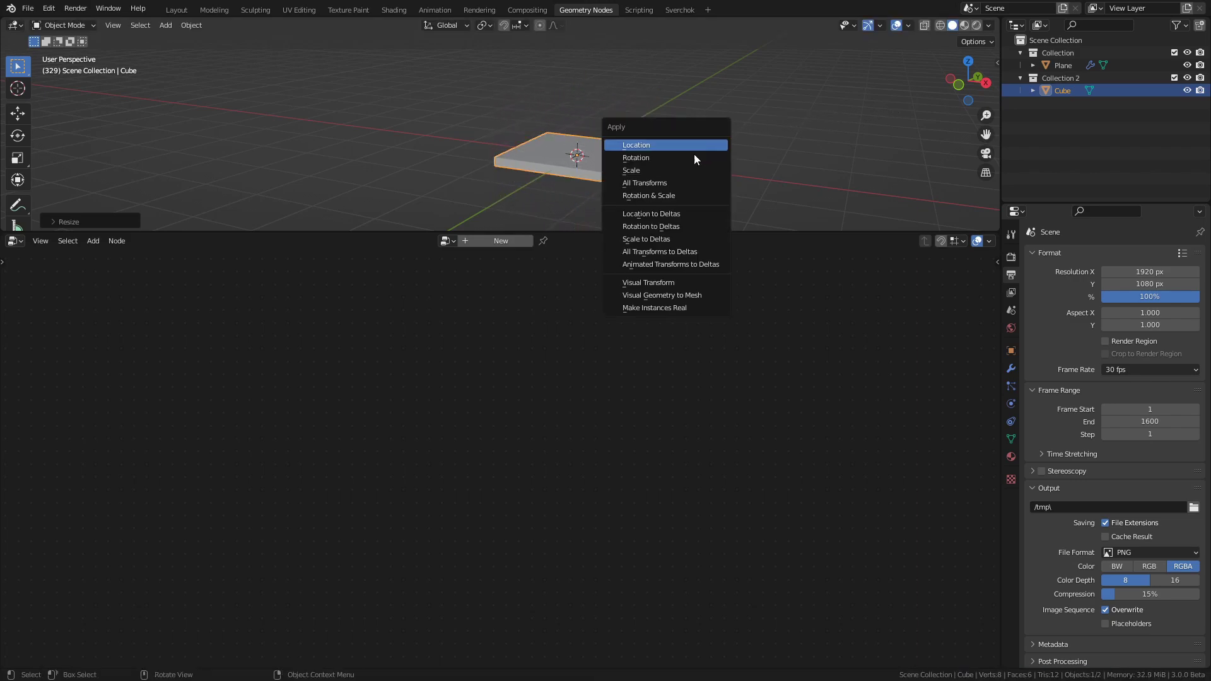
click(670, 173)
- Bring the Cube in as an Object Info node, hide its collection, and instance its geometry
click(1062, 65)
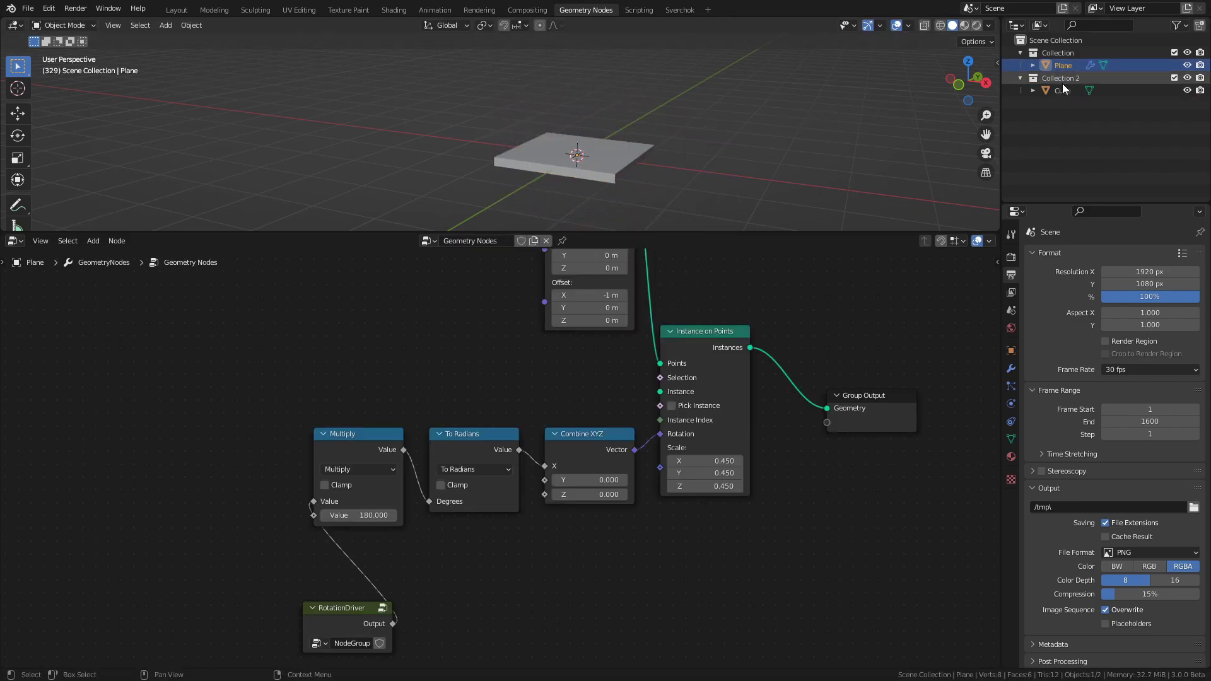
drag(1062, 89, 439, 304)
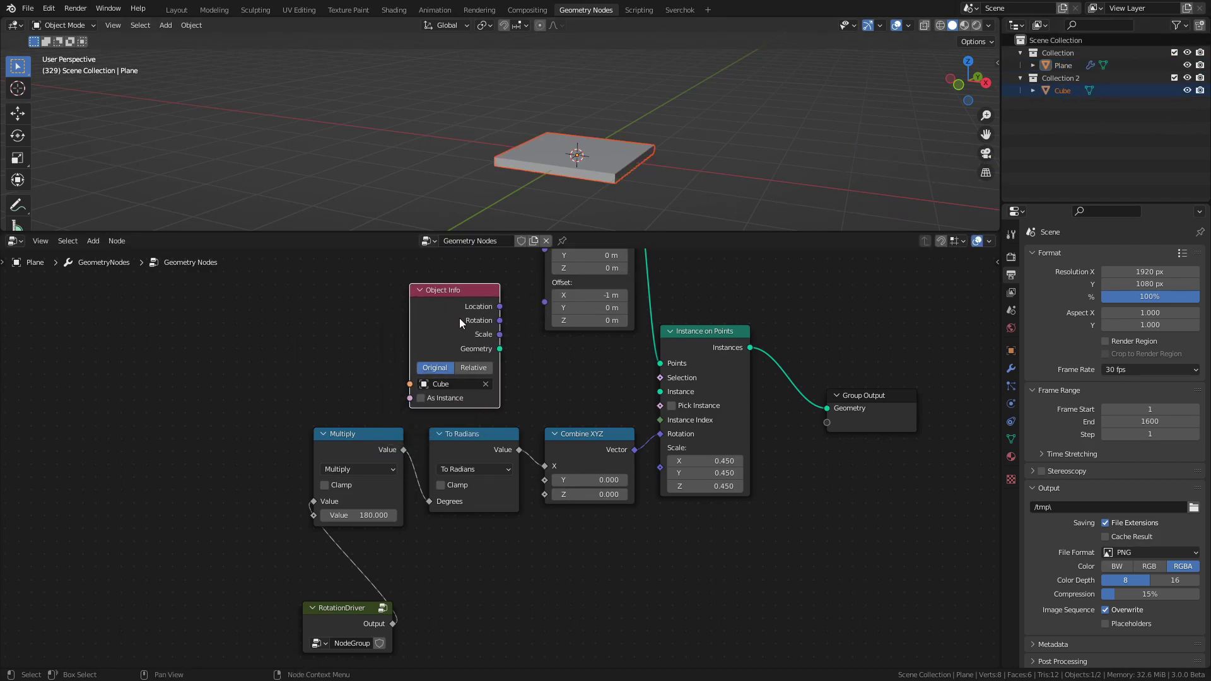
click(587, 338)
click(1174, 78)
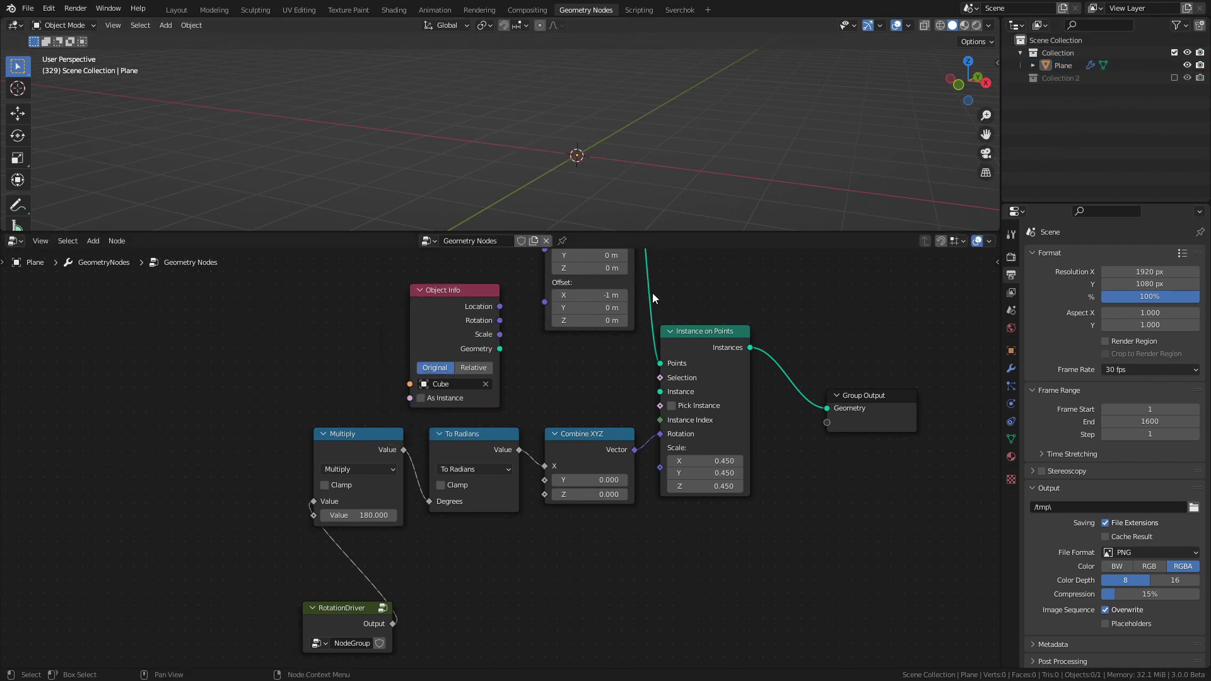
middle_drag(513, 352, 476, 393)
drag(463, 391, 624, 433)
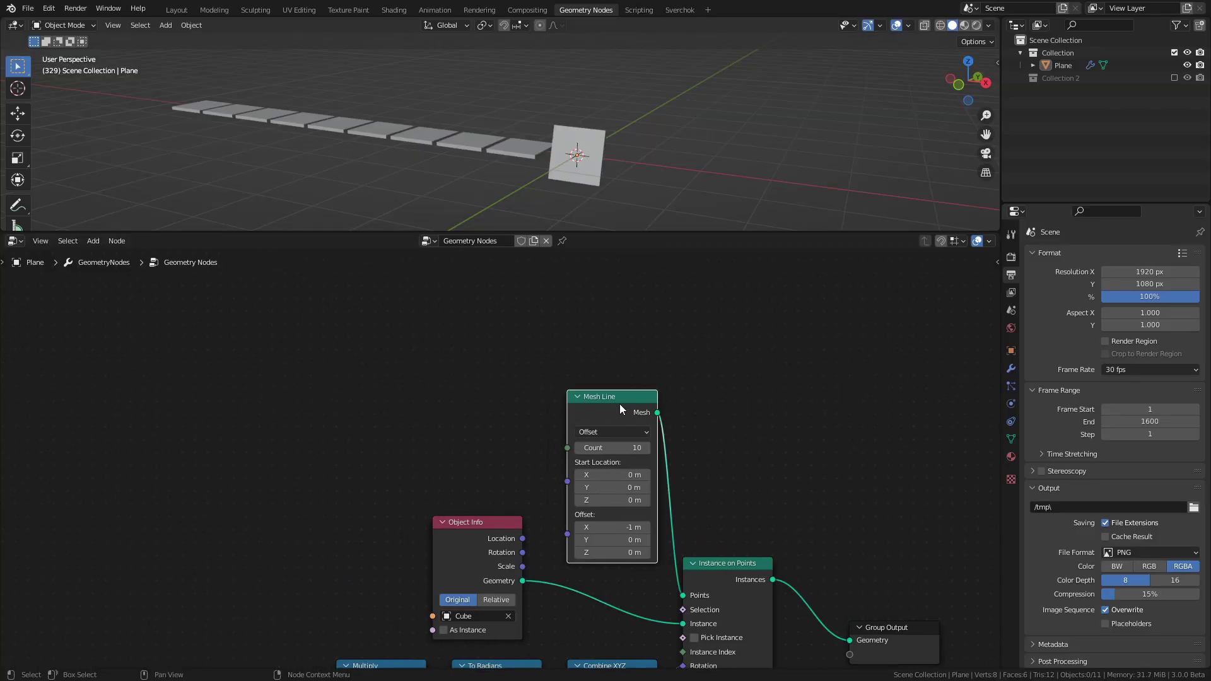
- Replace the Mesh Line with a Grid node feeding Instance on Points
key(x)
middle_drag(427, 435, 501, 373)
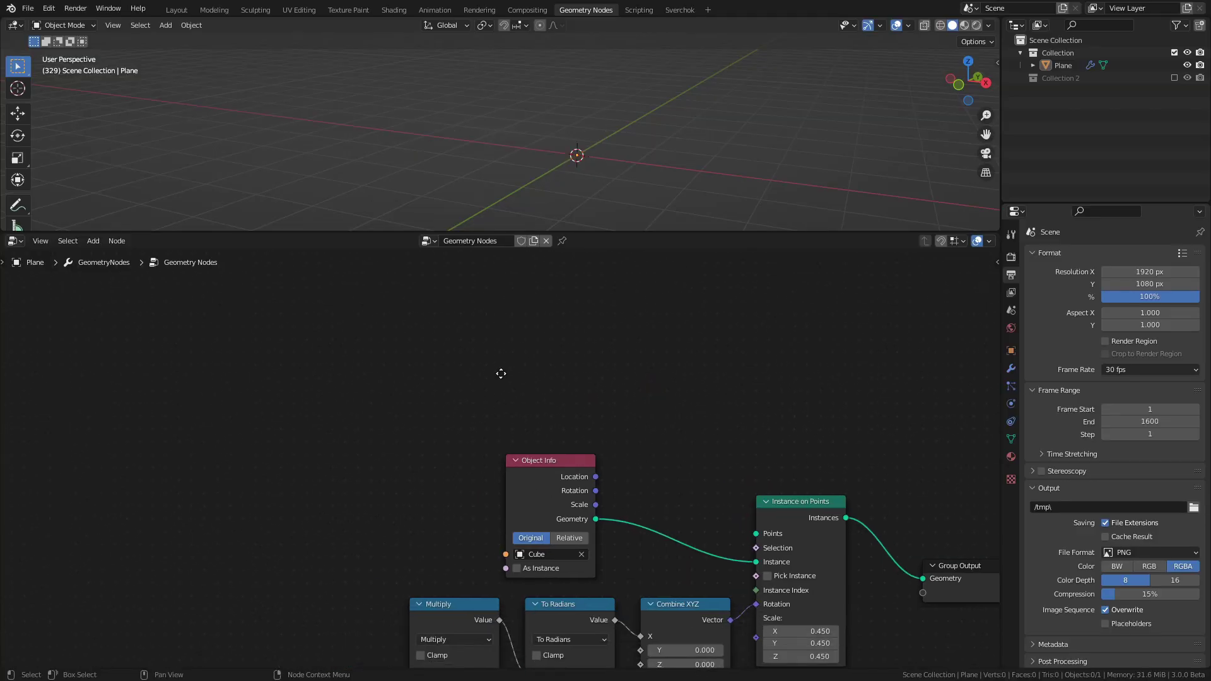
key(shift+a)
mouse_move(483, 383)
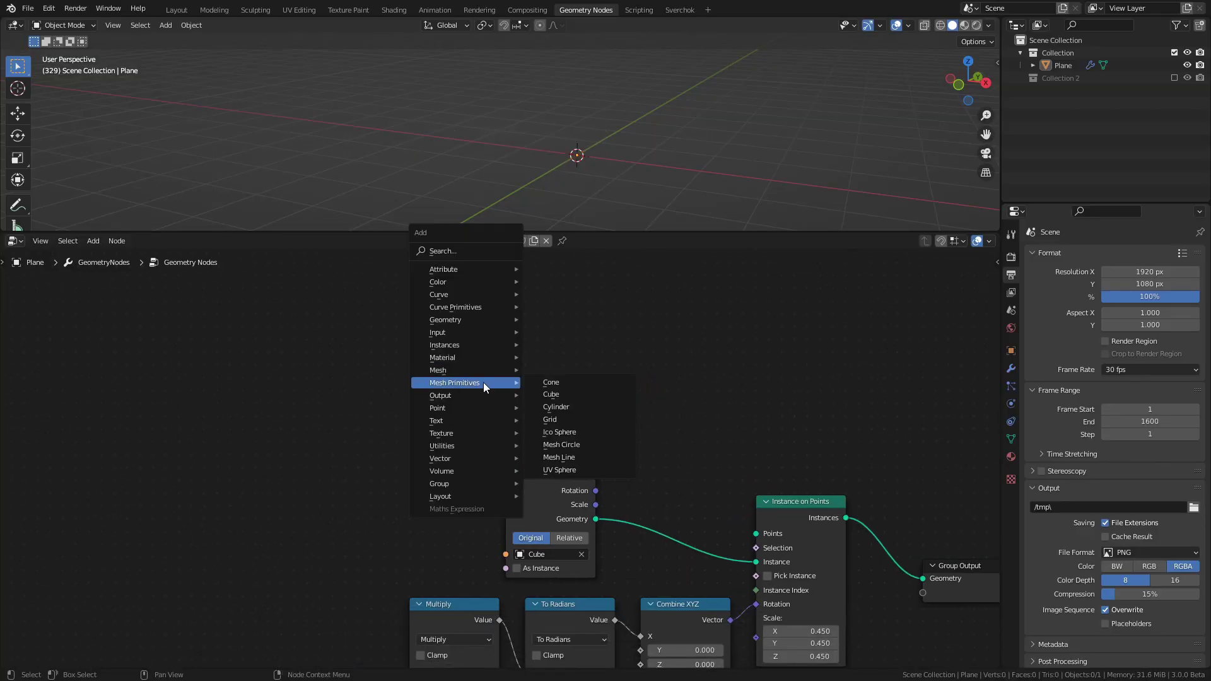
click(572, 419)
drag(596, 364, 756, 534)
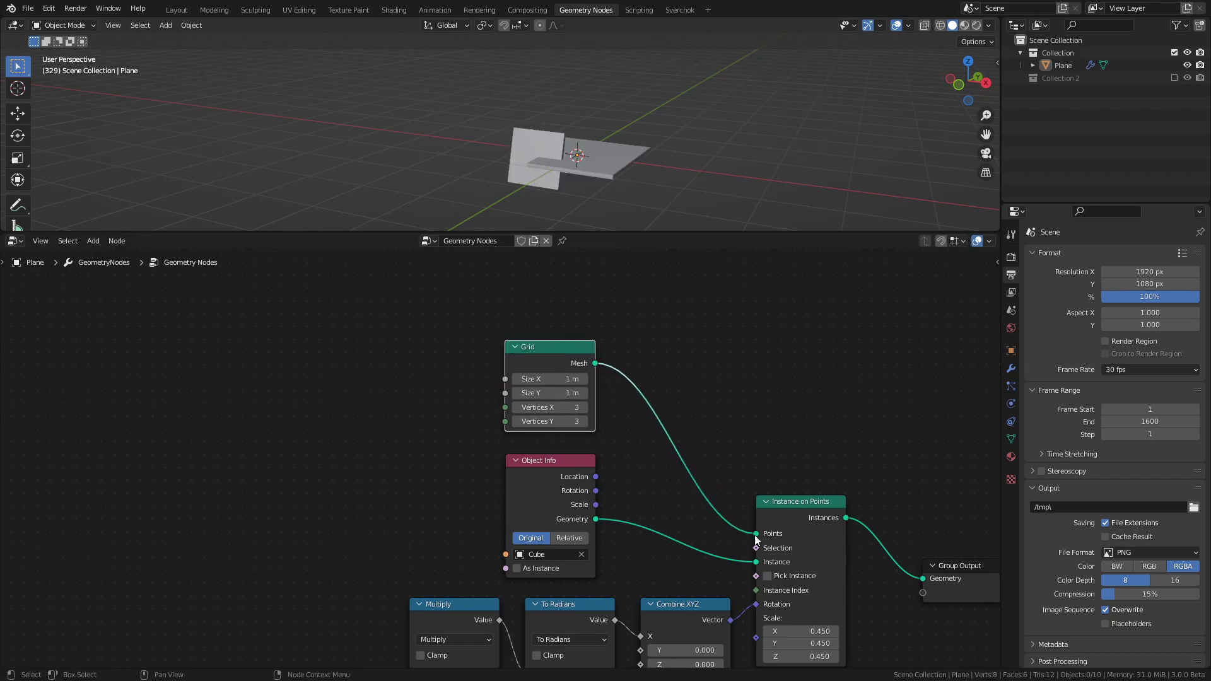
- Set the grid to 34 × 10 vertices and a 32.7 m × 8.78 m size
click(545, 407)
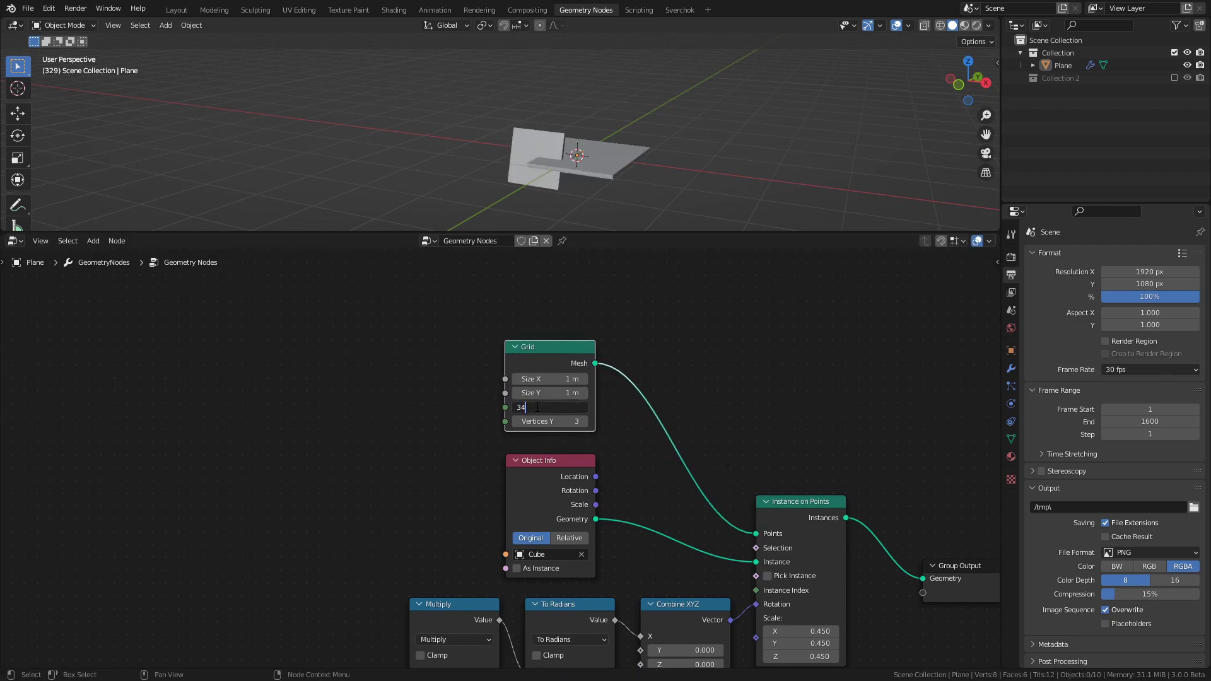
key(Return)
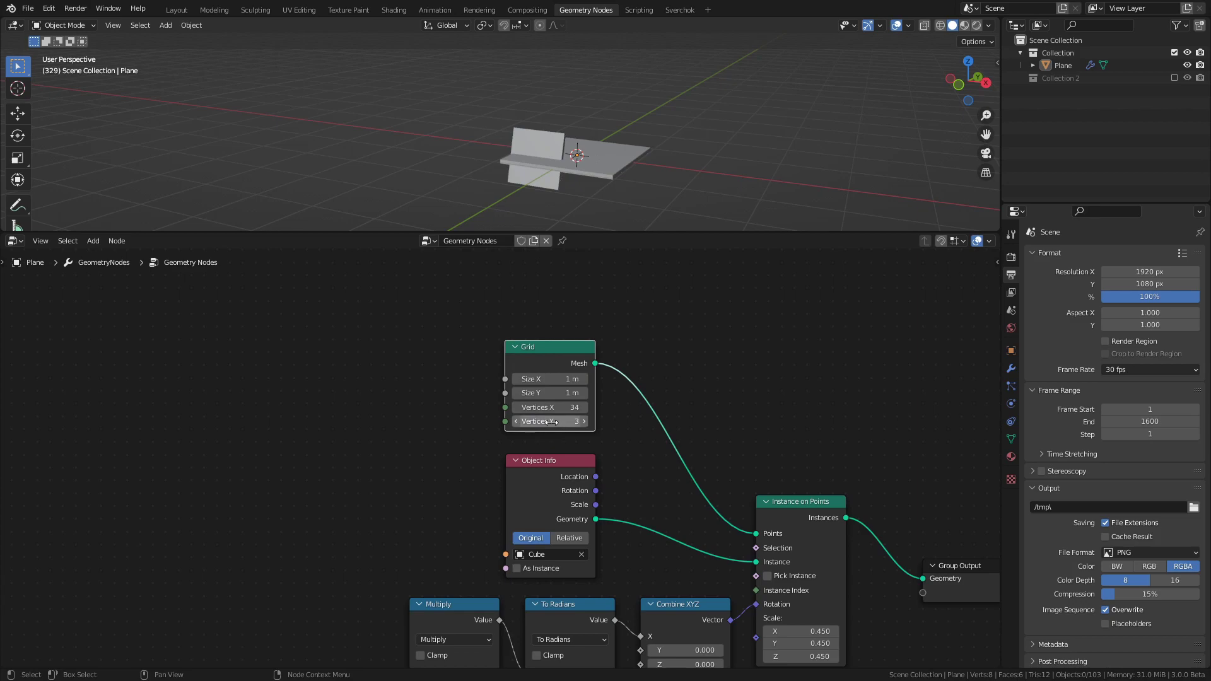
click(546, 422)
text(10)
key(Return)
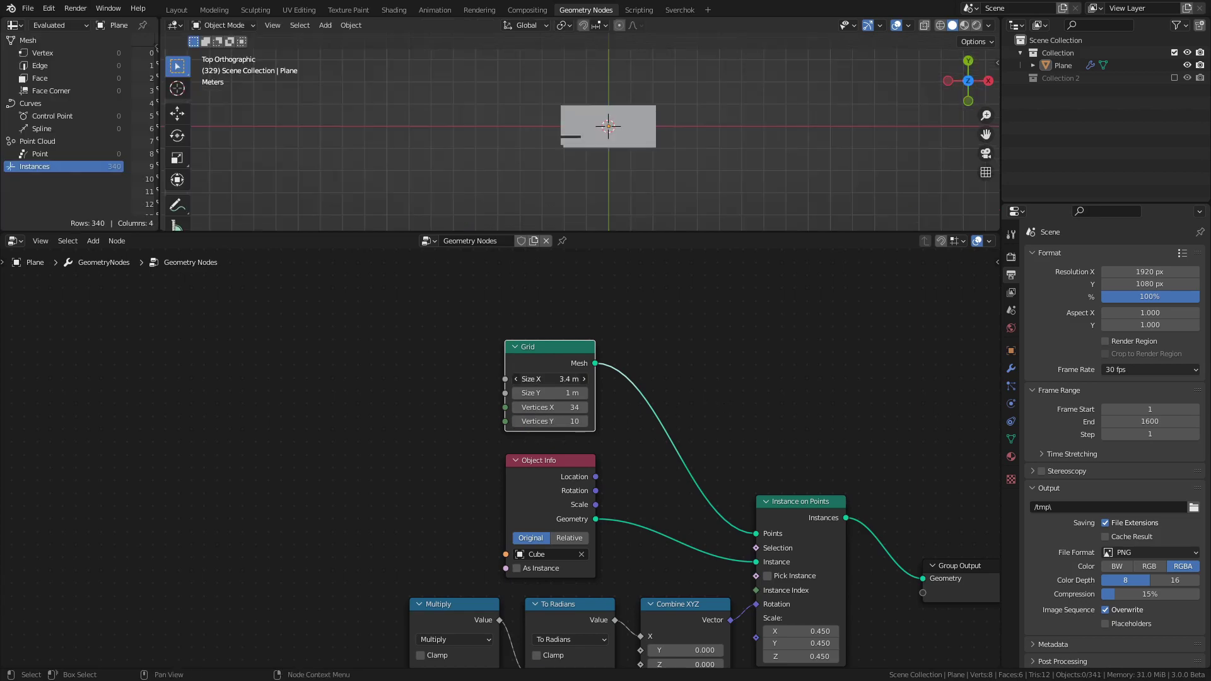
drag(549, 378, 581, 379)
drag(550, 393, 580, 393)
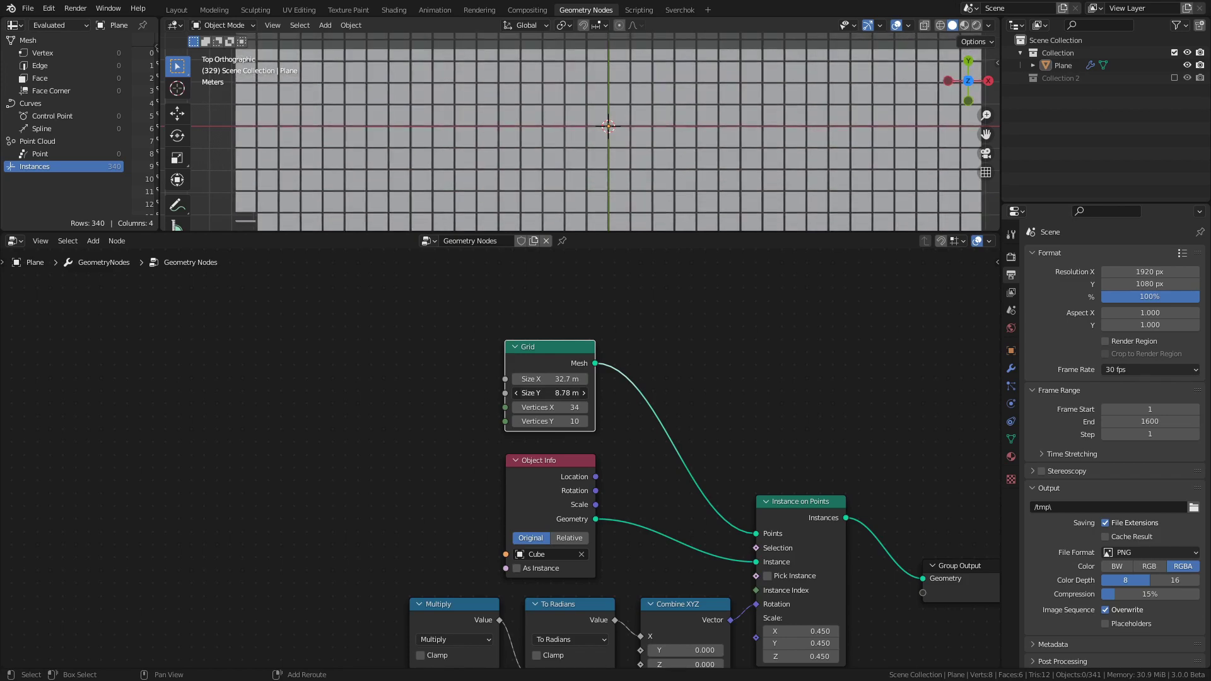
- Insert a Delete Geometry node between the grid and the instance points
middle_drag(631, 145, 535, 97)
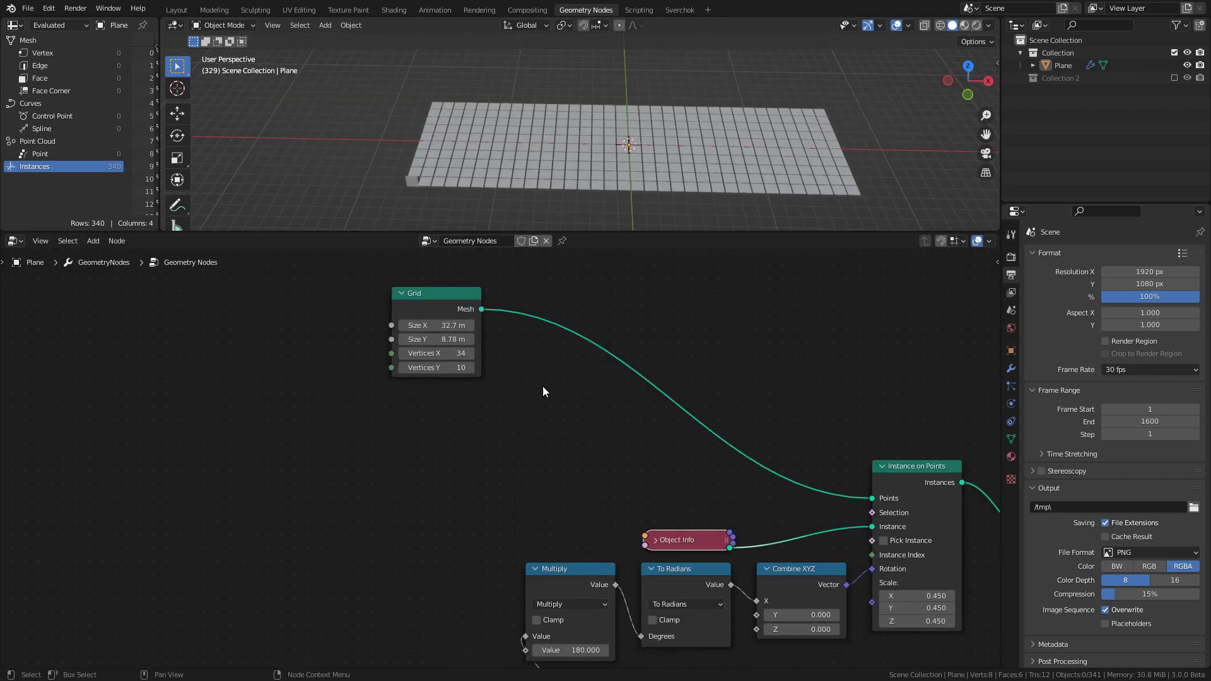
key(shift+a)
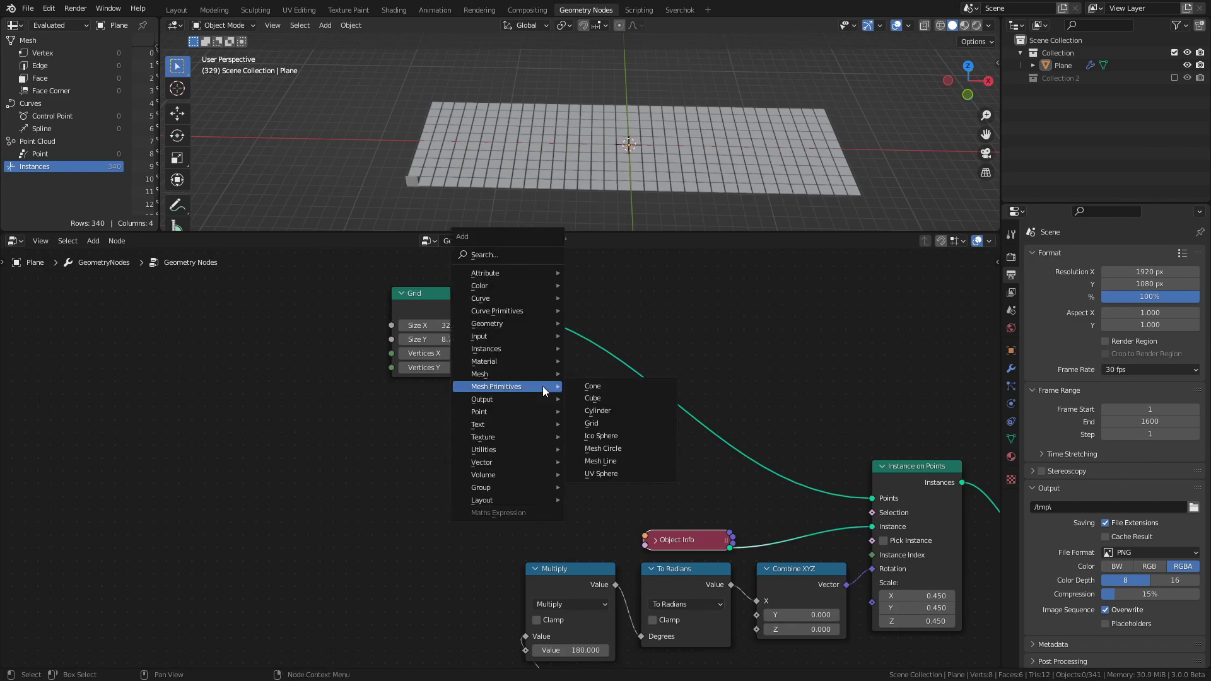
mouse_move(517, 324)
click(664, 347)
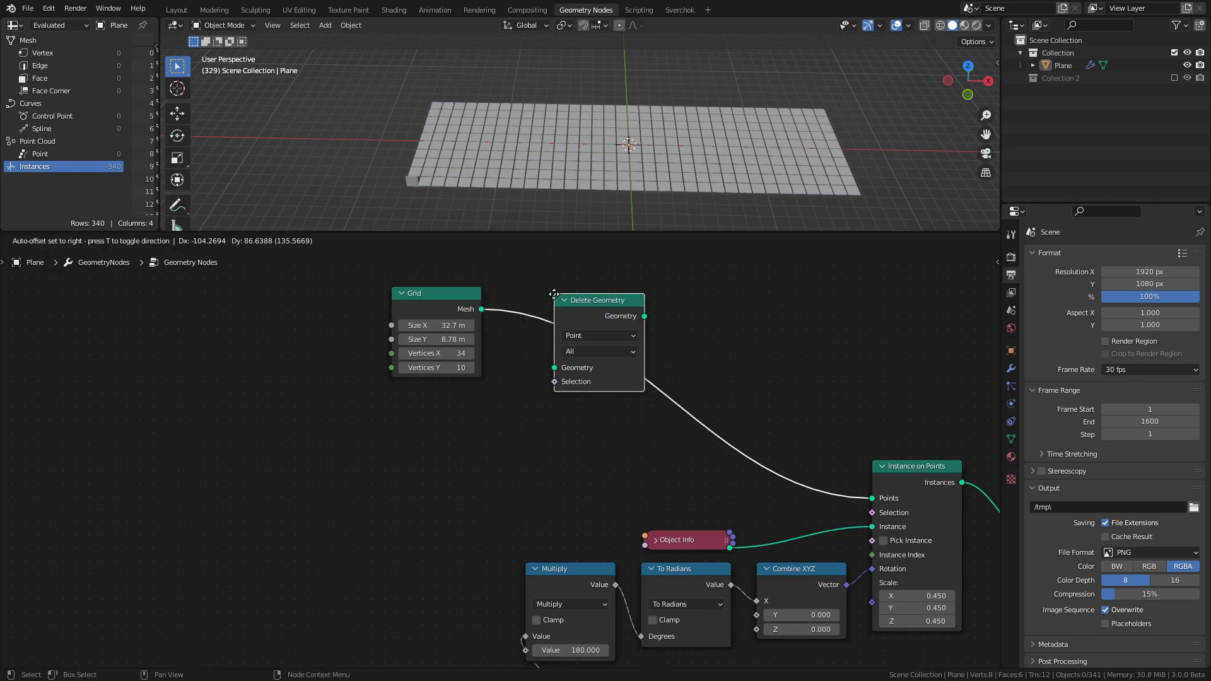
click(555, 299)
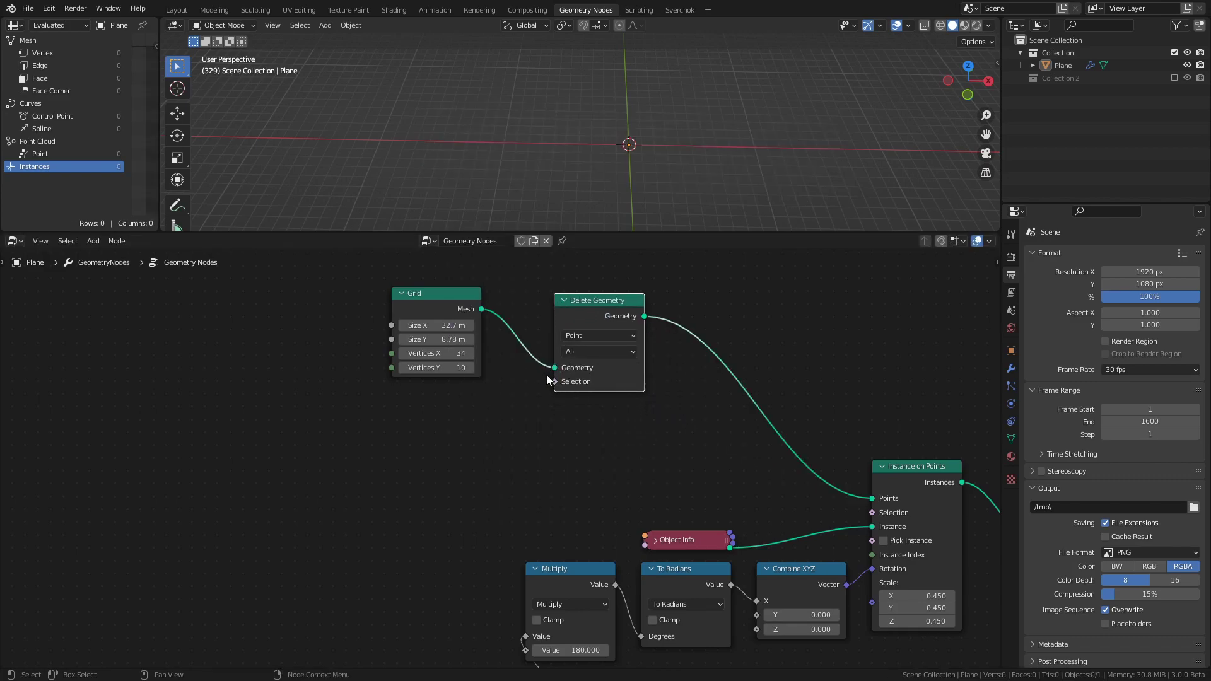
drag(553, 382, 495, 420)
- Add an Index input node to the left of the grid
key(shift+a)
mouse_move(463, 435)
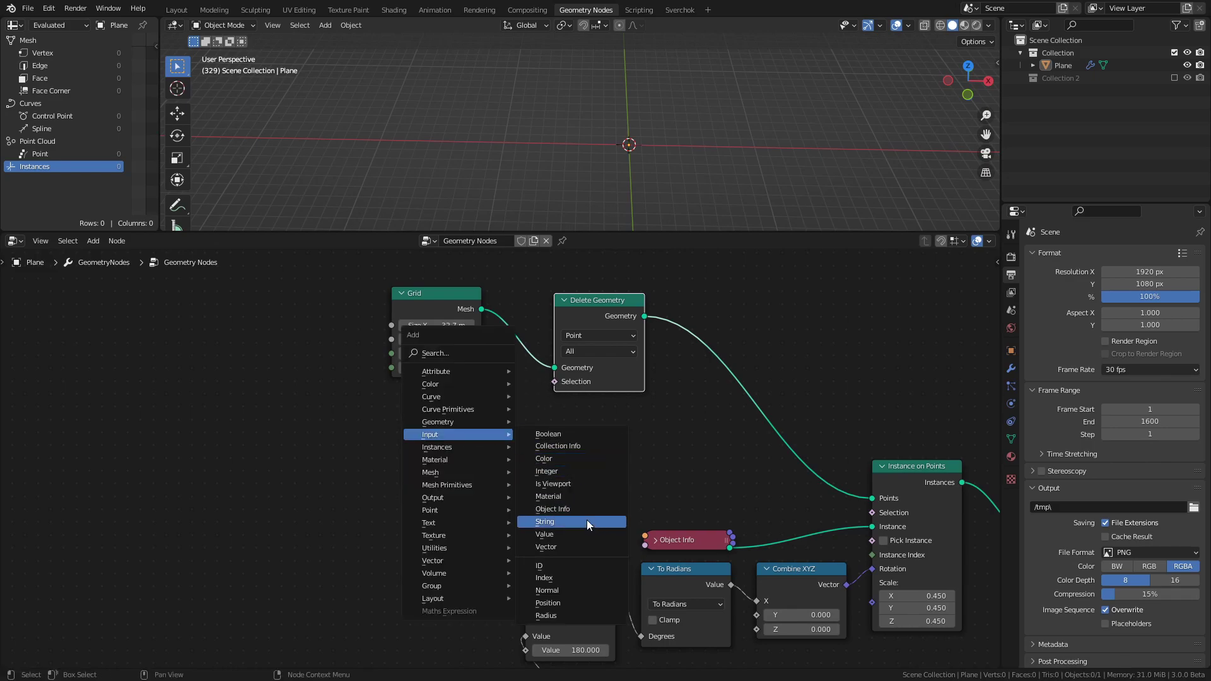
click(544, 578)
click(247, 443)
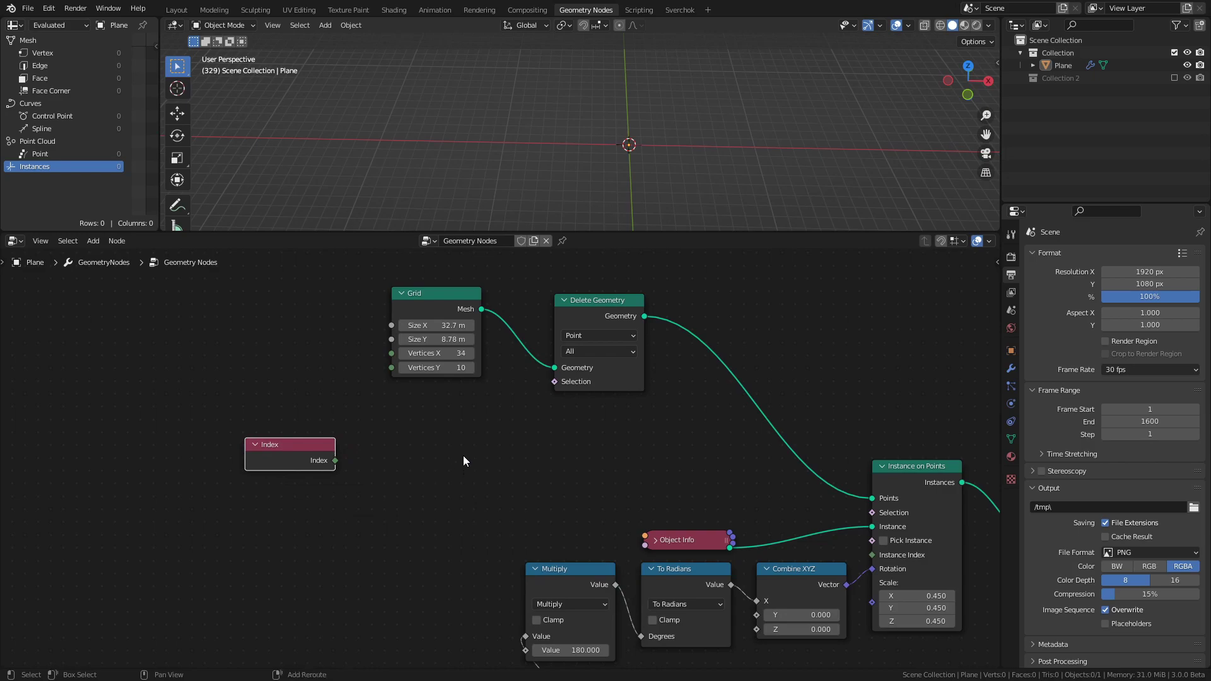
- Add a Greater Than Compare node with B 332, fed by Index, driving the deletion Selection
key(shift+a)
mouse_move(424, 564)
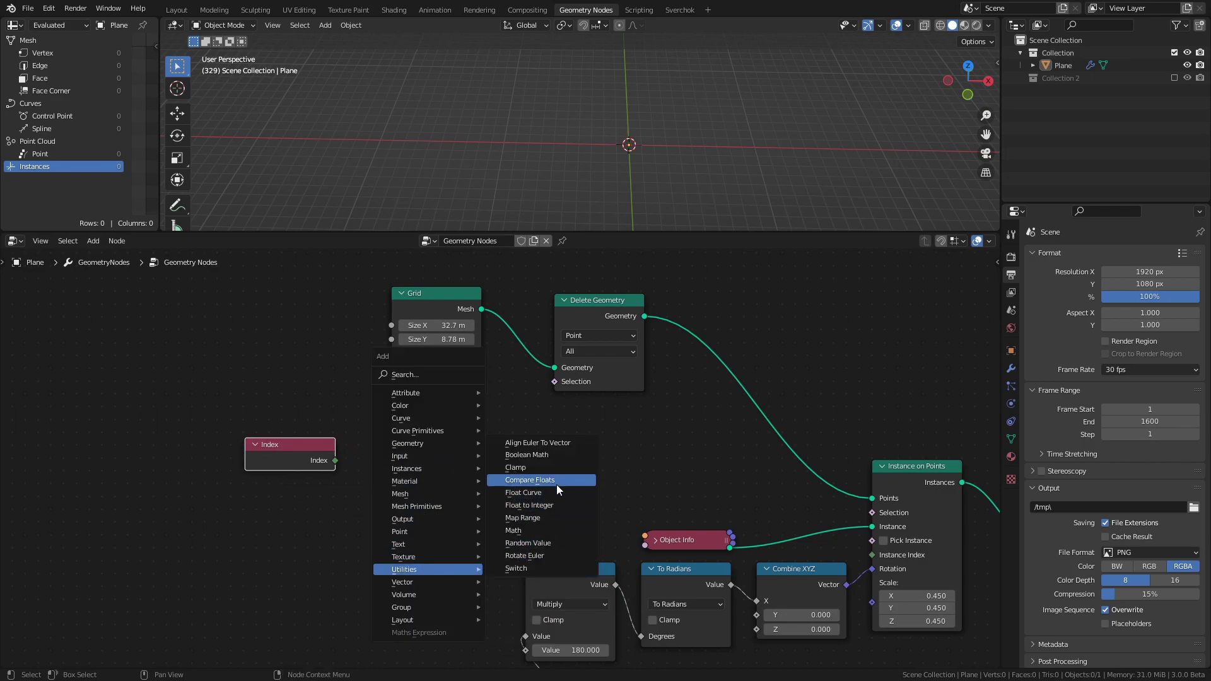
click(556, 484)
click(470, 435)
drag(335, 460, 430, 465)
click(472, 449)
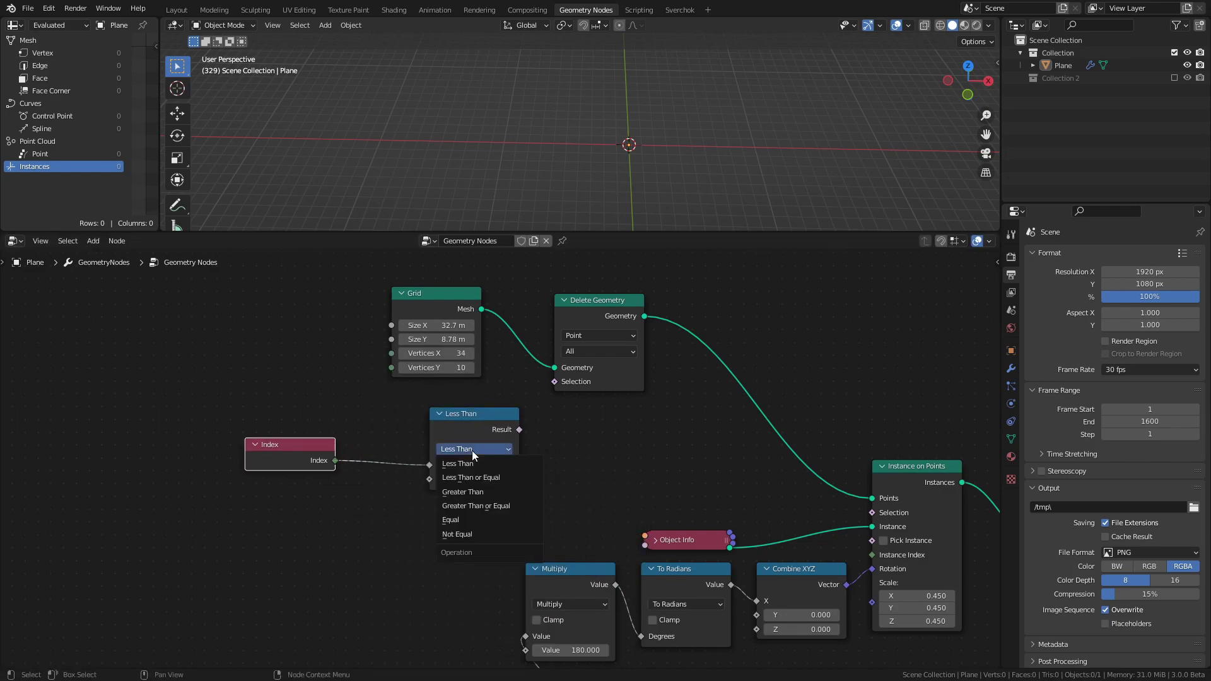
click(469, 491)
click(469, 479)
text(332.000)
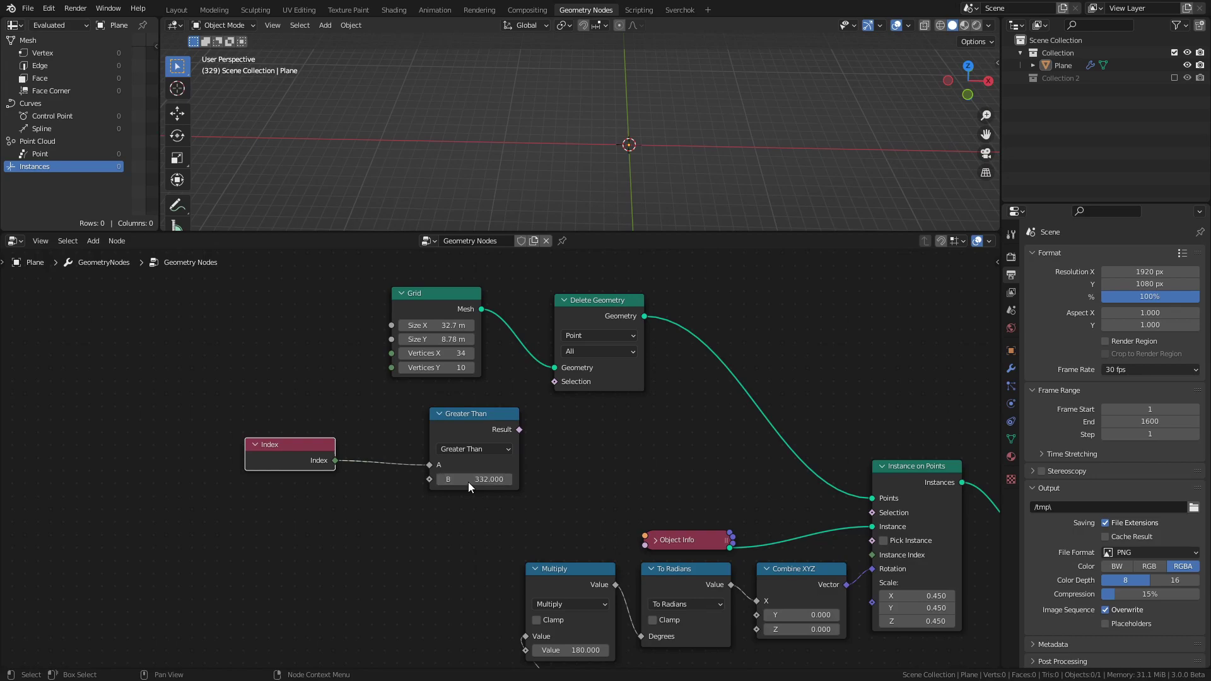
drag(518, 430, 555, 382)
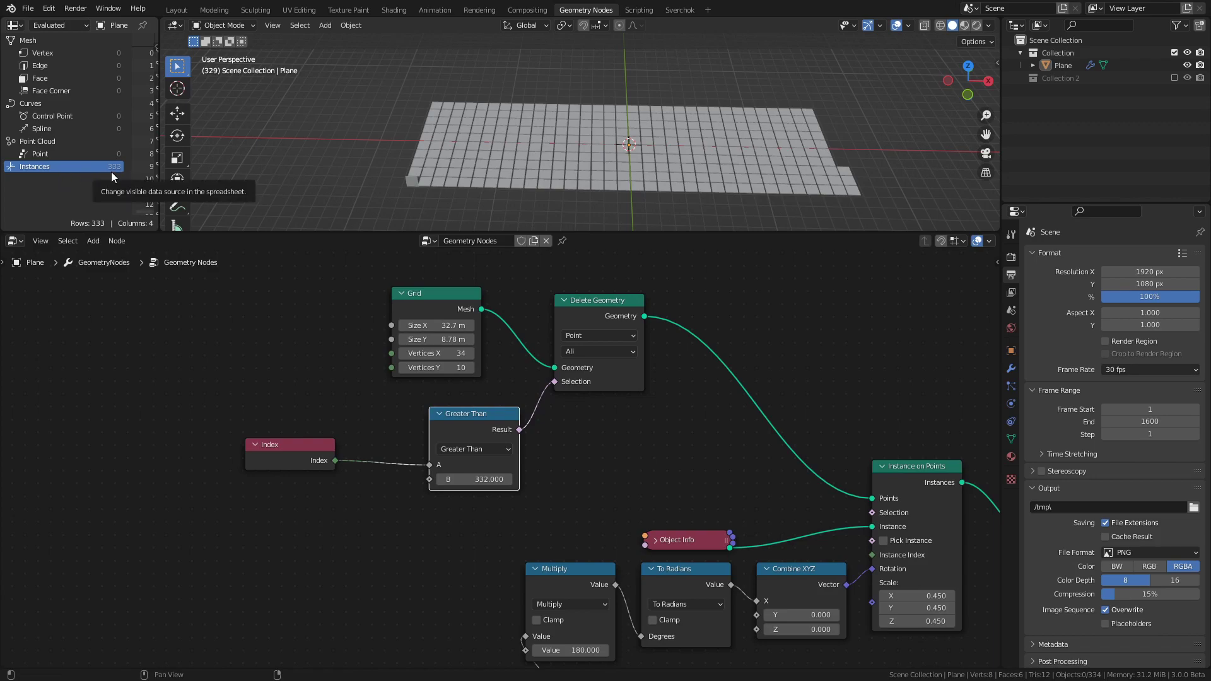
- Duplicate the To Radians node, set it to -90 degrees, link it to Combine XYZ Z, and save
middle_drag(745, 488, 525, 266)
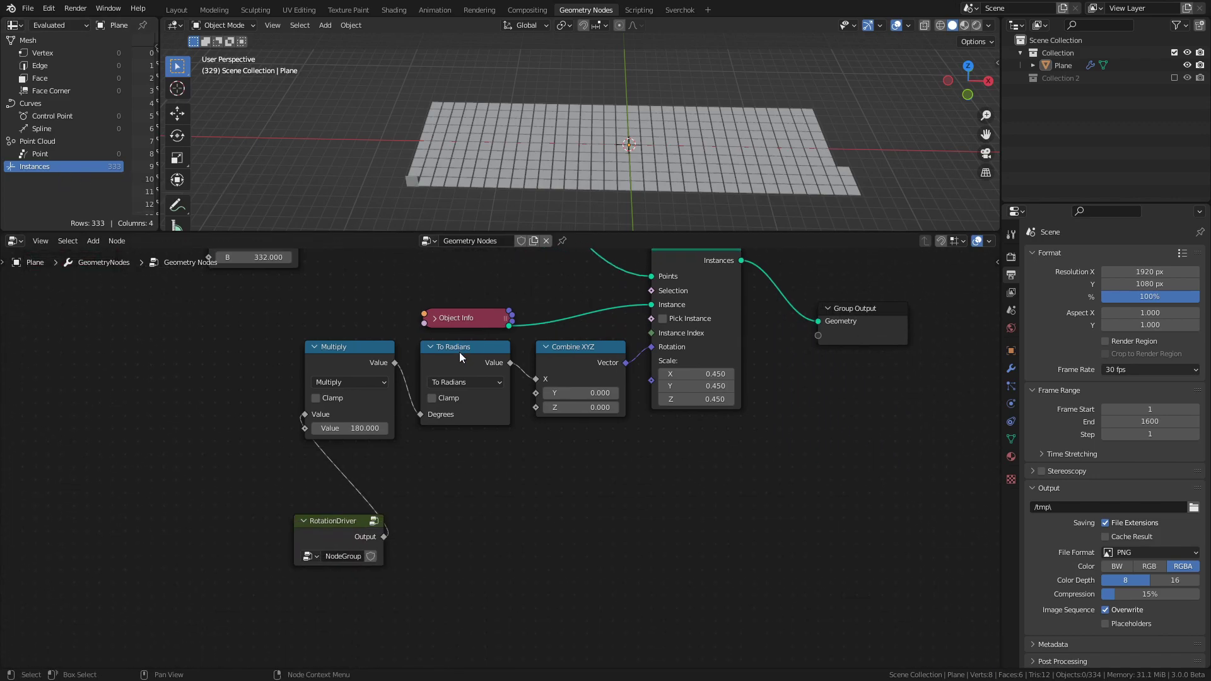
click(457, 346)
key(shift+d)
click(444, 455)
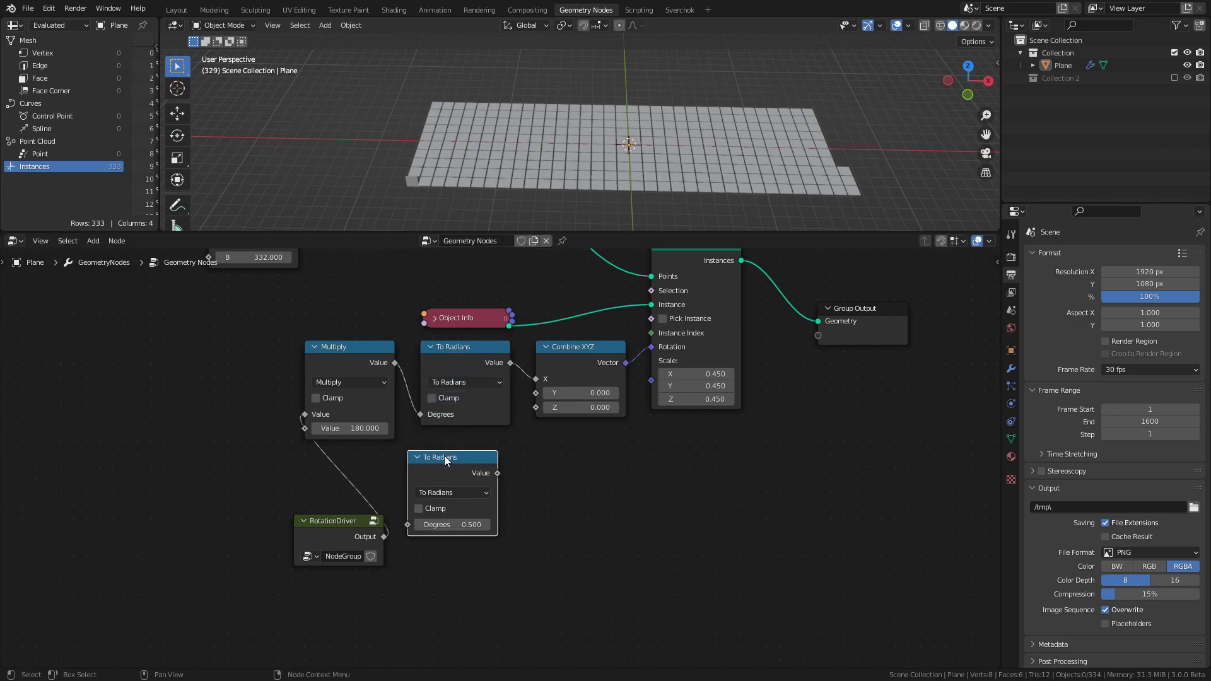
drag(497, 473, 541, 408)
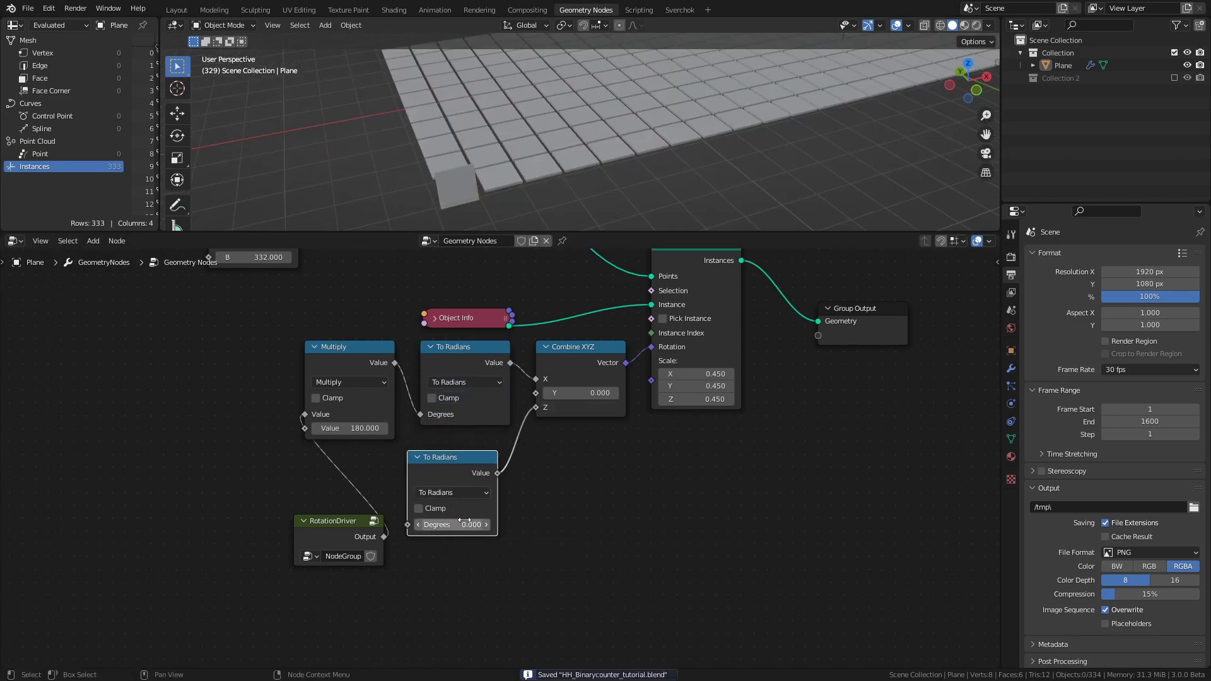
click(466, 521)
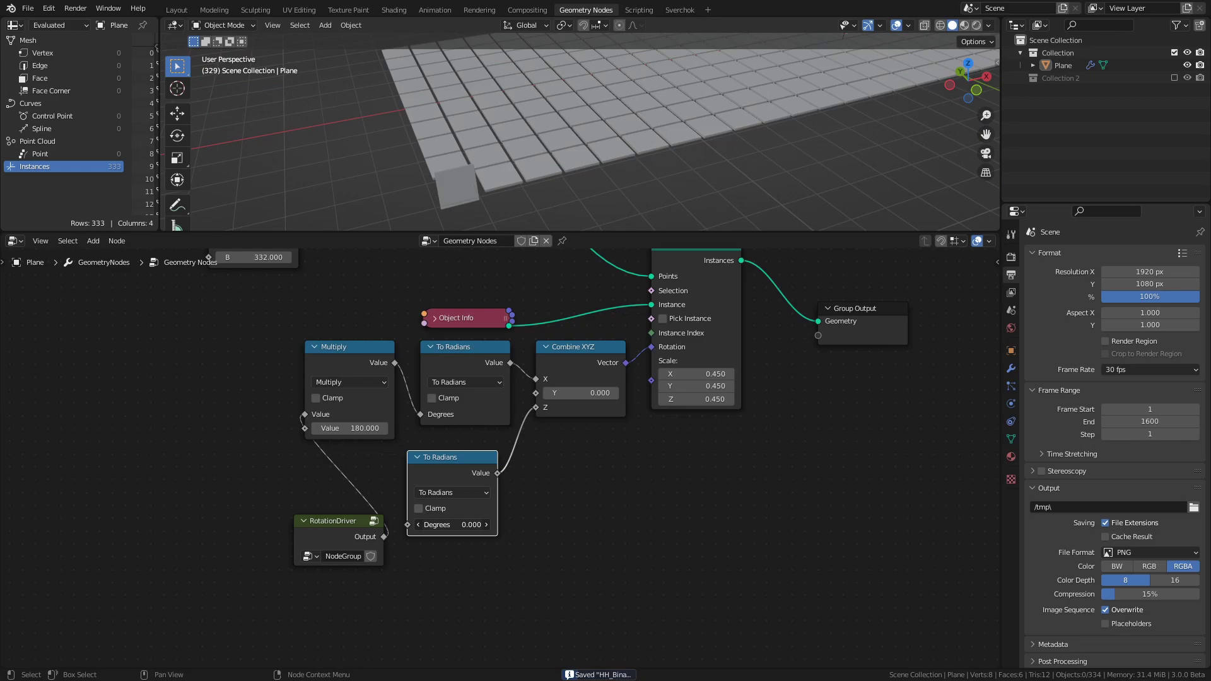
text(-90)
key(Return)
key(ctrl+s)
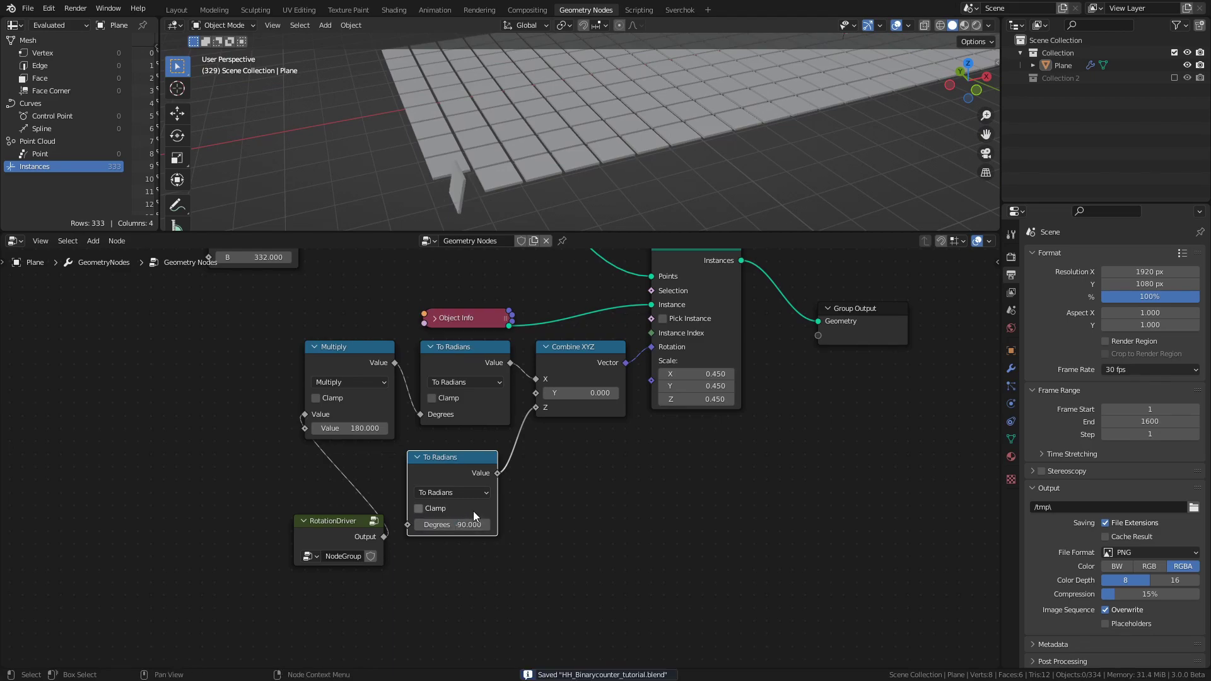
- Add another To Radians duplicate at 180 degrees linked to Combine XYZ Y, and save
middle_drag(583, 155, 618, 150)
drag(452, 460, 466, 527)
key(shift+d)
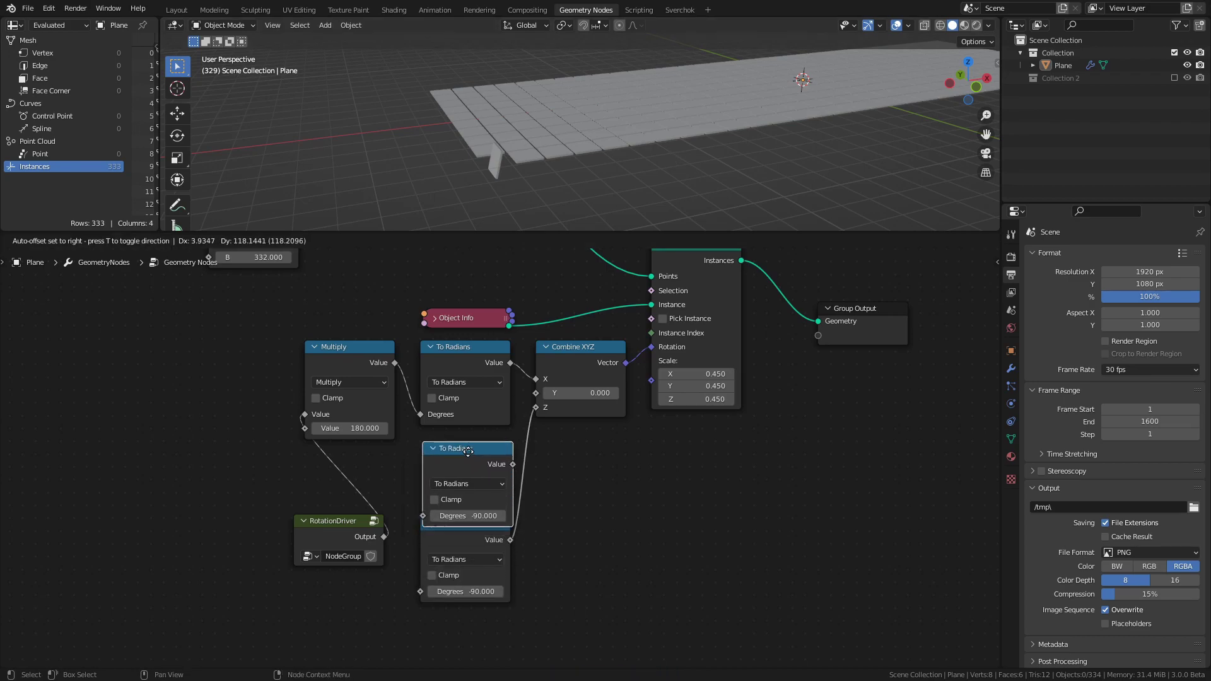
click(464, 440)
drag(508, 453, 537, 393)
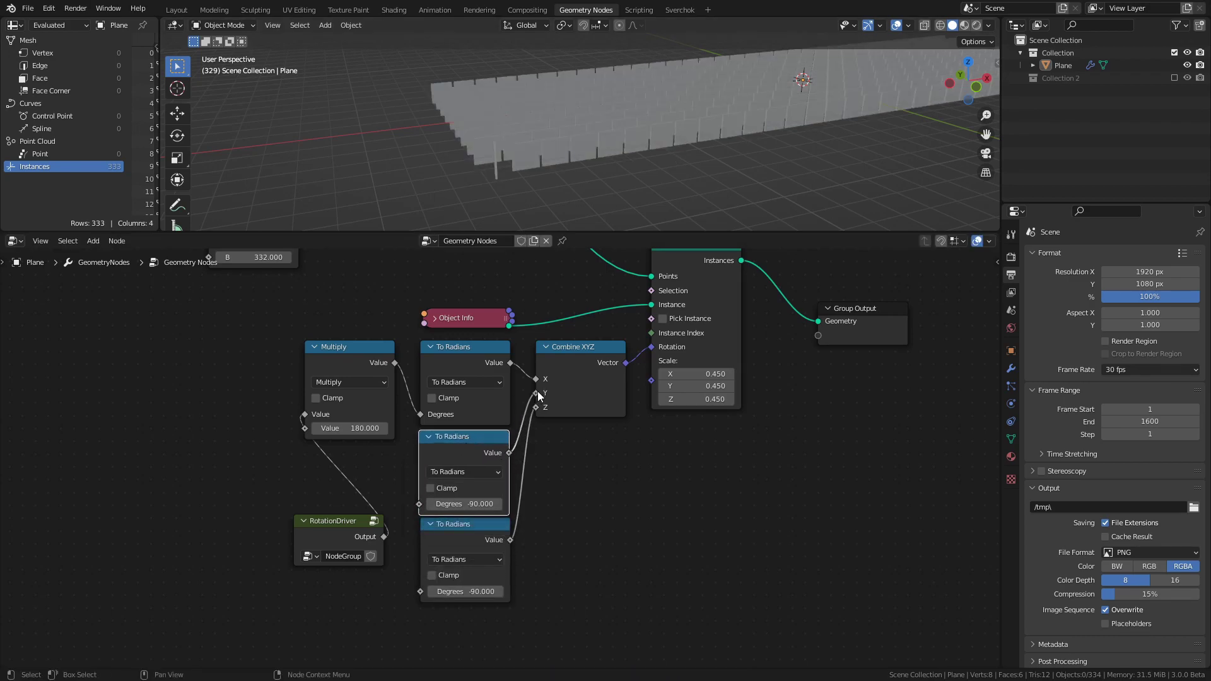
click(466, 506)
text(180)
key(Return)
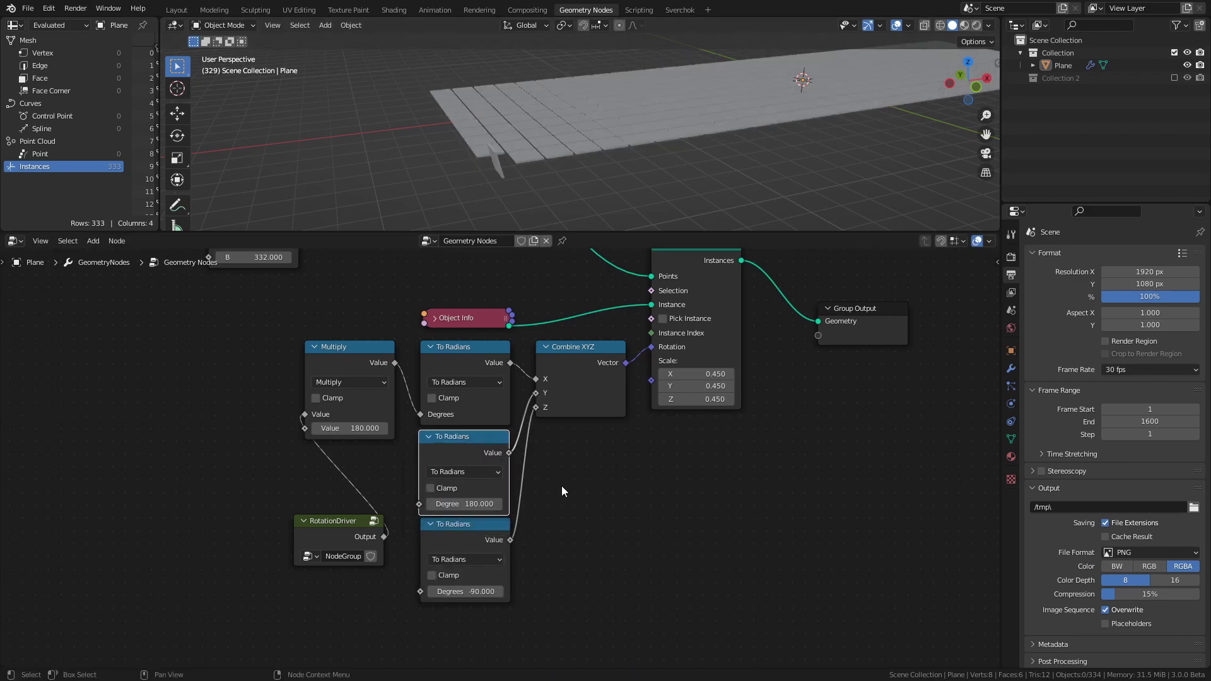
key(ctrl+s)
- Play the animation briefly to watch the flattened tiles flip
middle_drag(593, 137, 658, 144)
key(space)
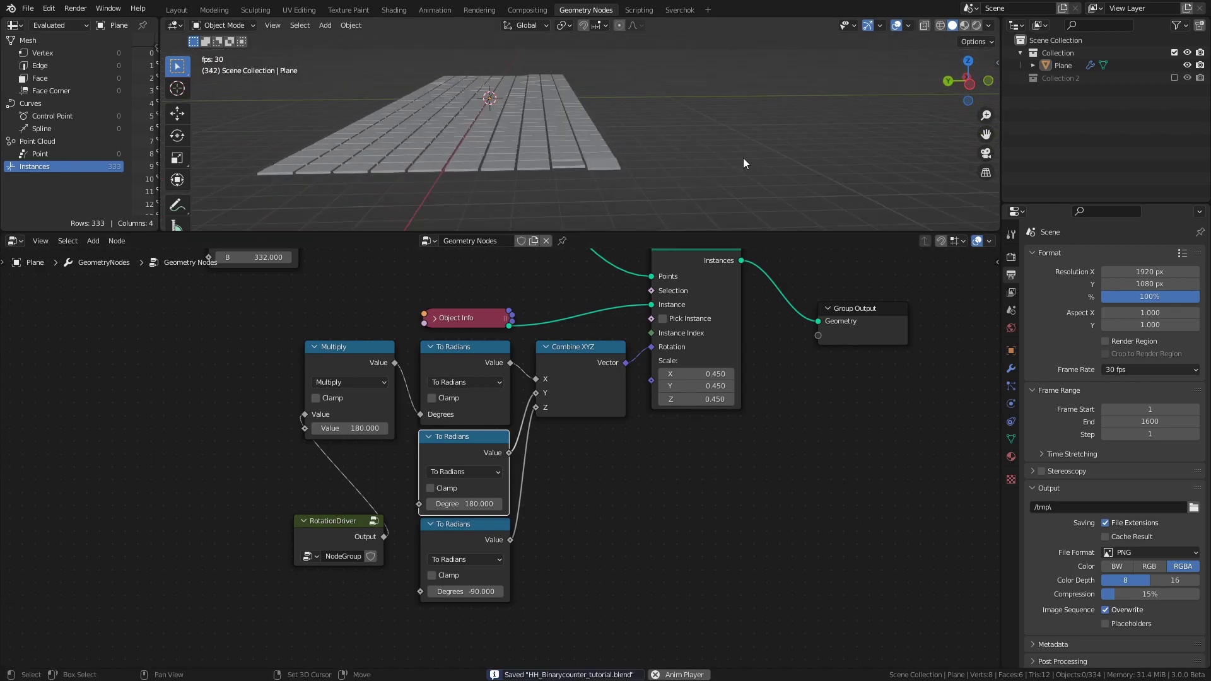
key(space)
- Enable Collection 2, select the Cube tile, and enter Edit Mode
middle_drag(744, 157, 595, 137)
click(1174, 77)
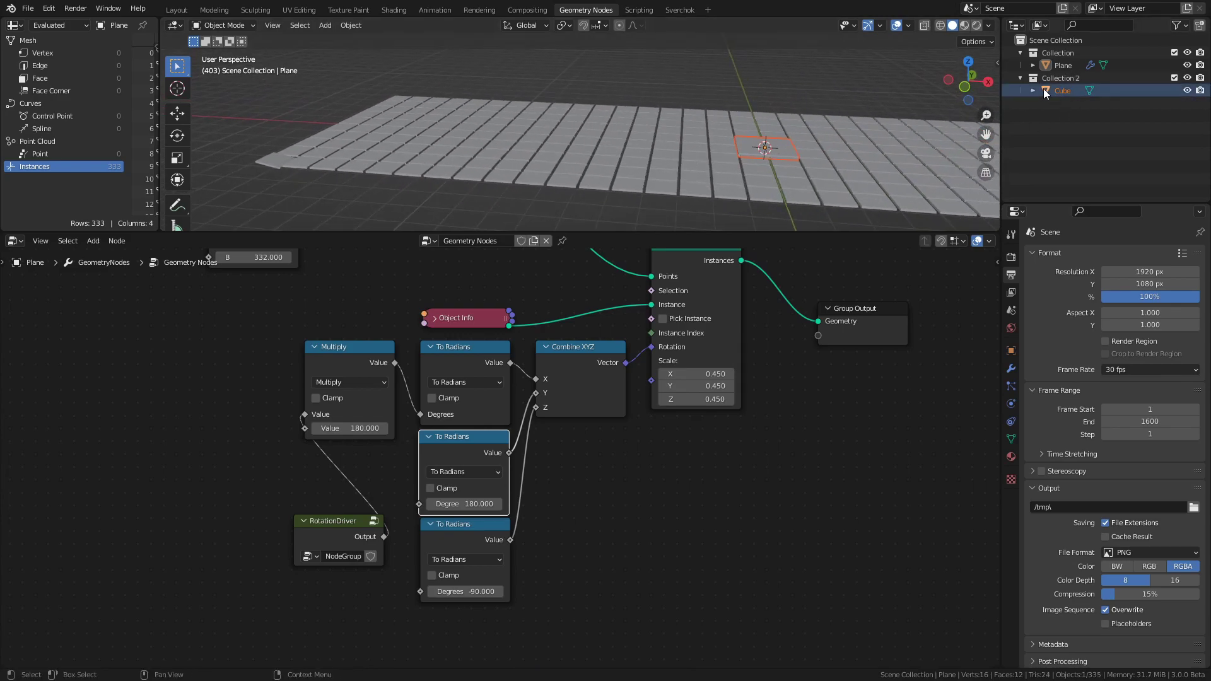
click(1065, 92)
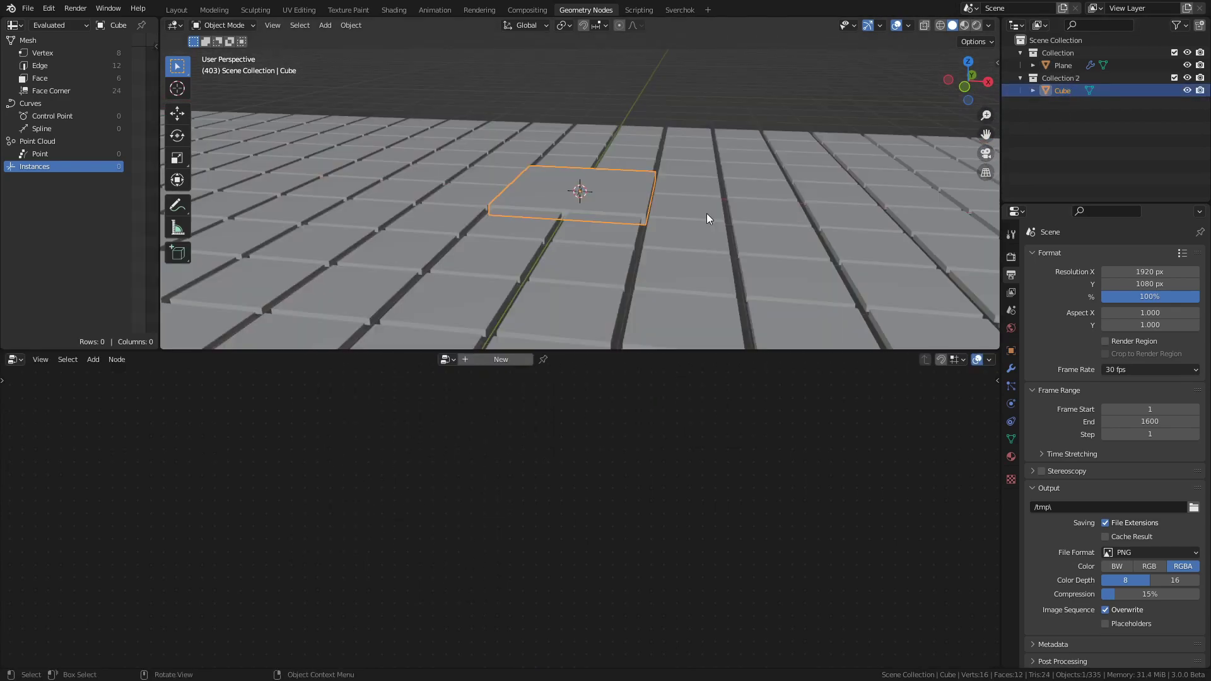
key(Tab)
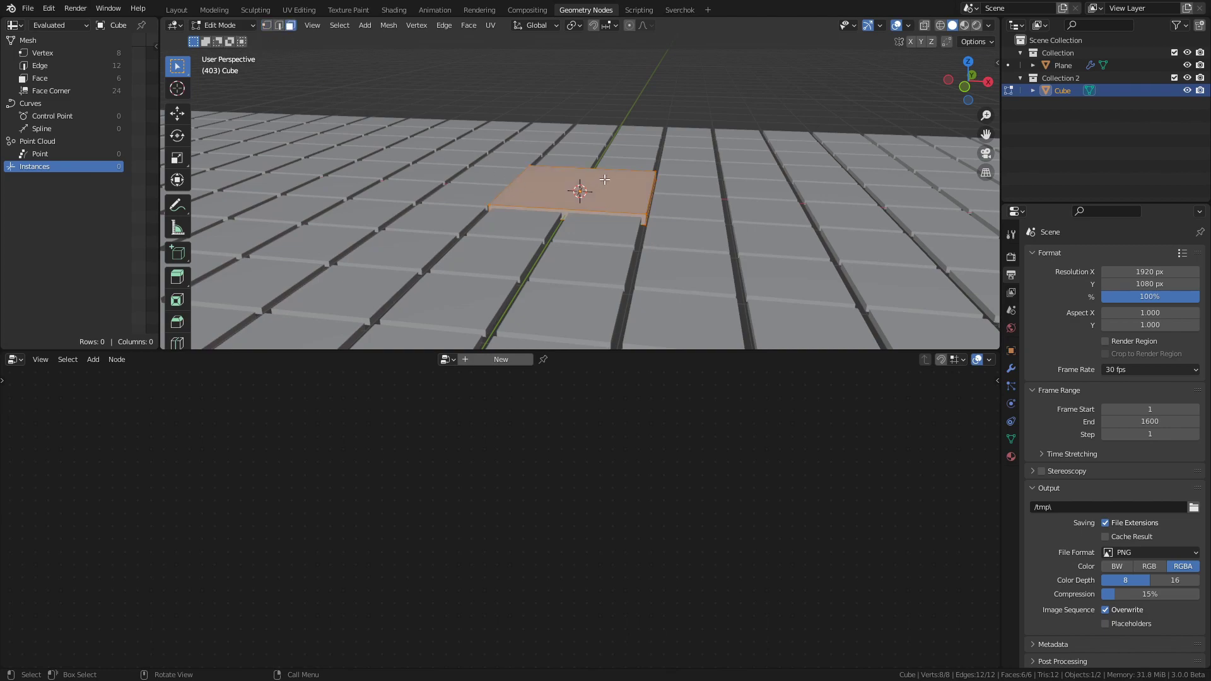
- Inset the cube's top face and extrude it about 0.052 m downward
middle_drag(605, 180, 606, 214)
key(i)
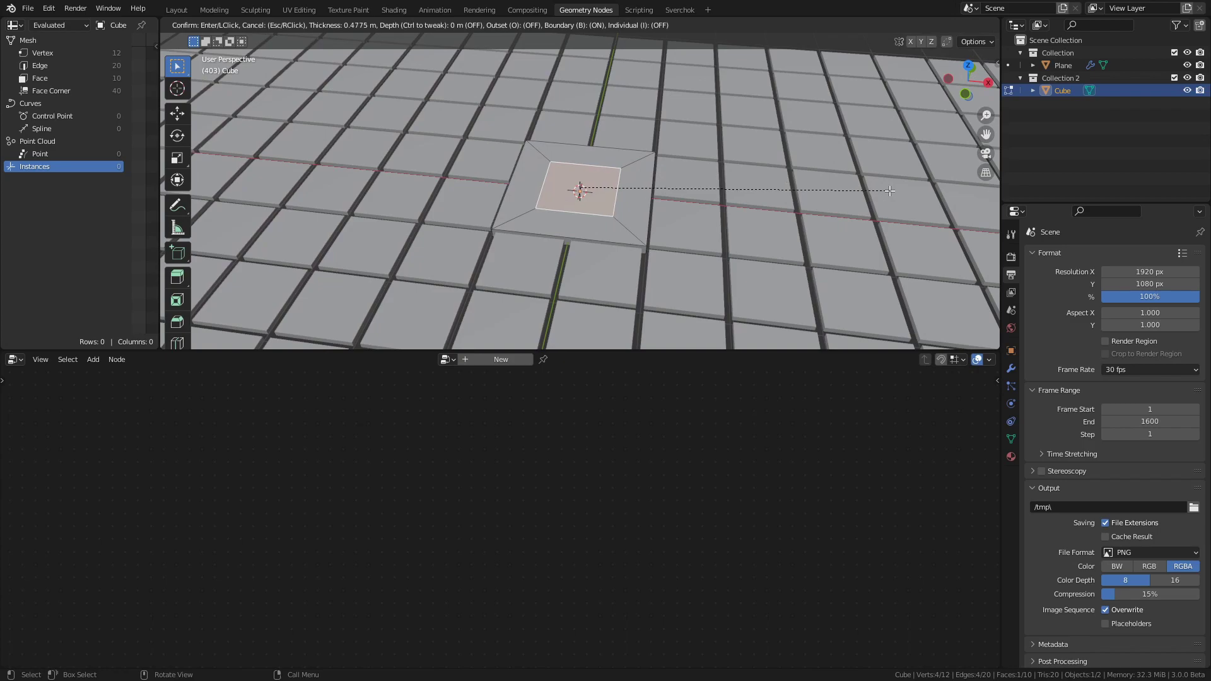
click(885, 190)
middle_drag(697, 202, 697, 166)
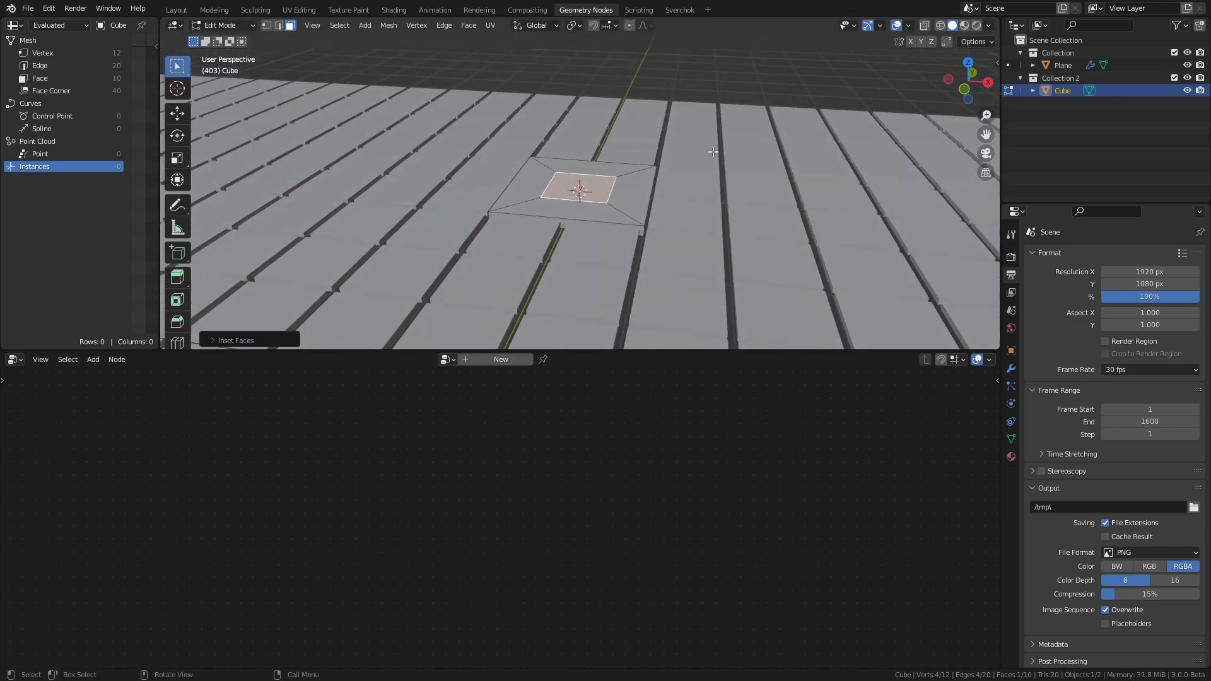
key(e)
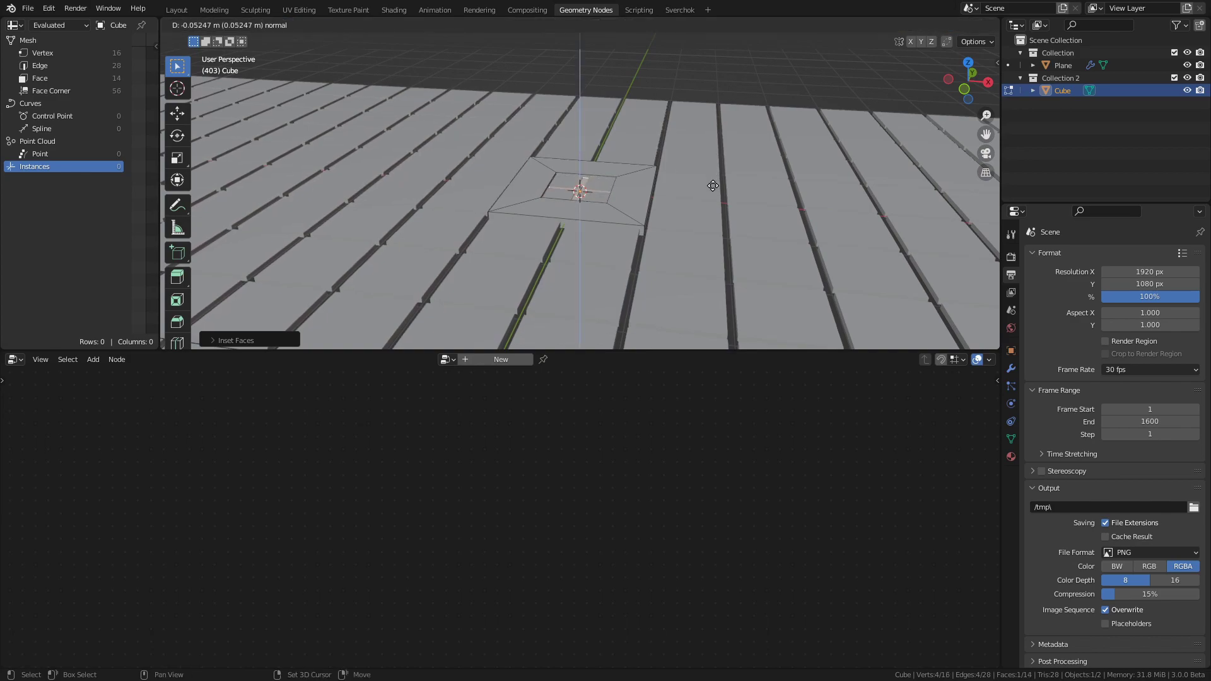
click(714, 171)
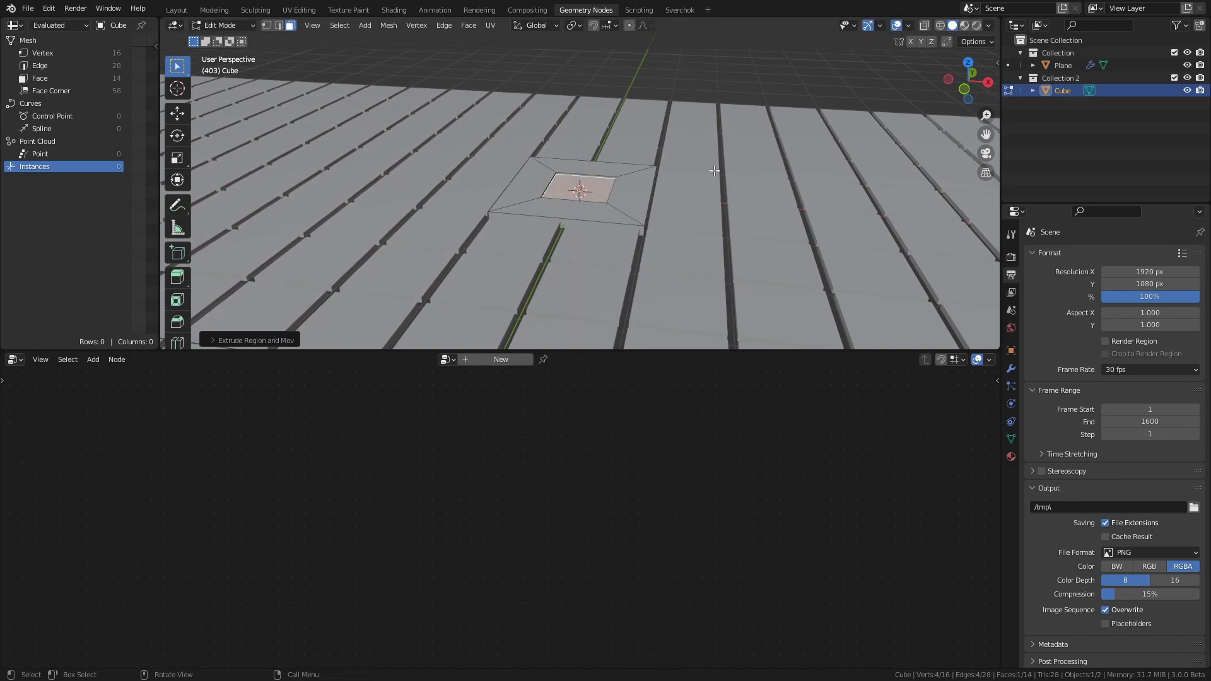
- Save, then create a new material on the Cube named Base
key(ctrl+s)
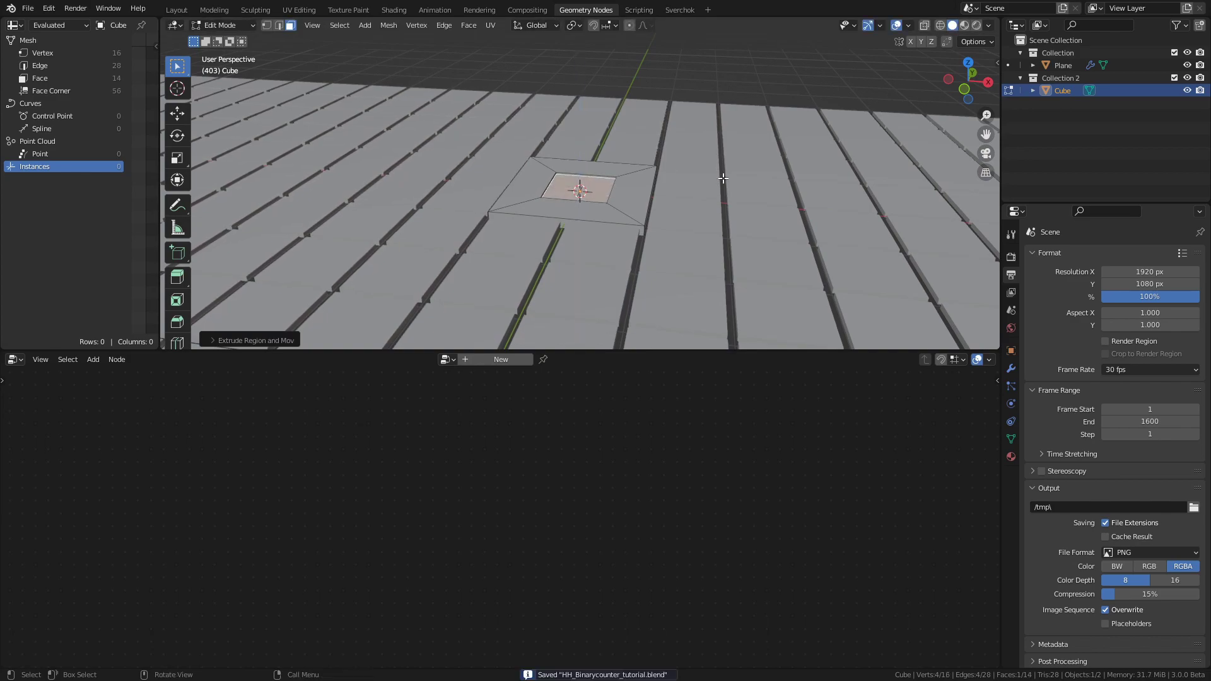
click(1016, 462)
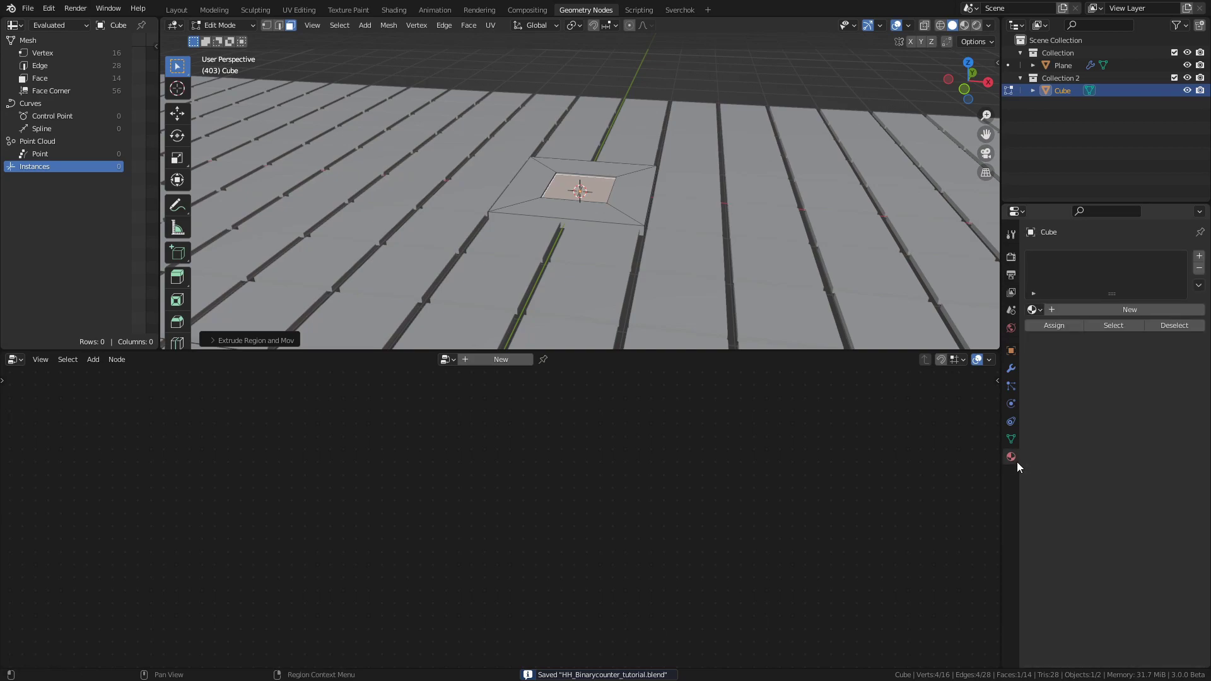
click(1127, 315)
click(1058, 259)
text(B)
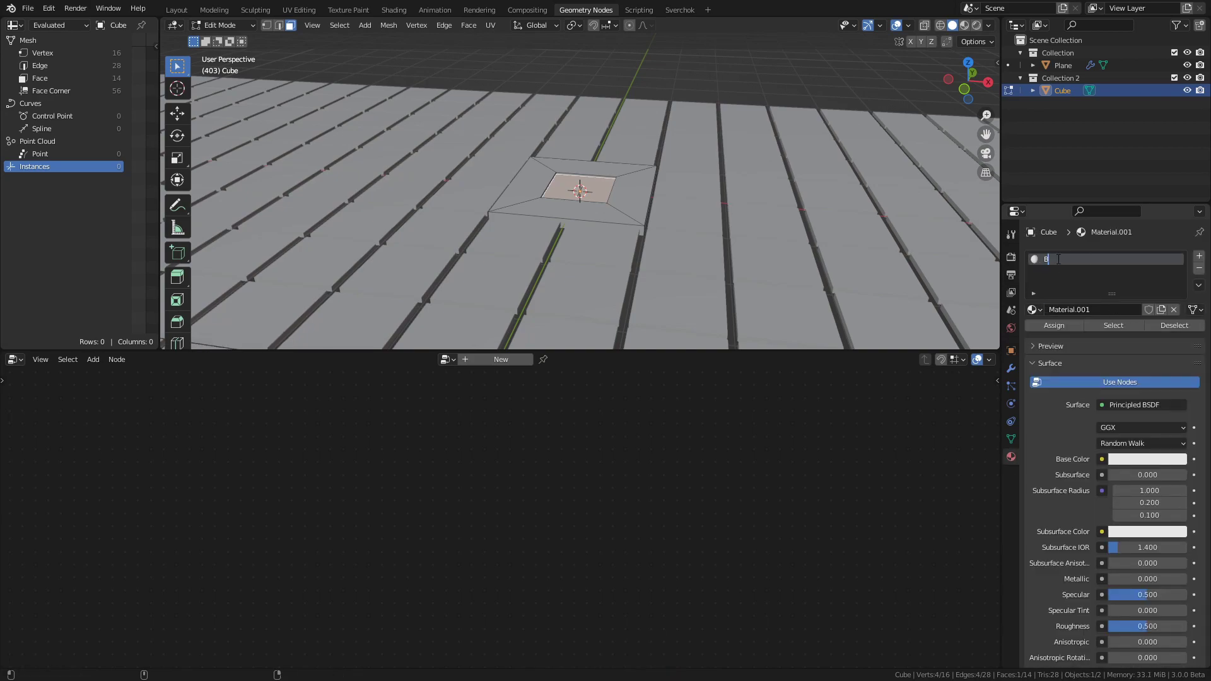
text(ase)
key(Return)
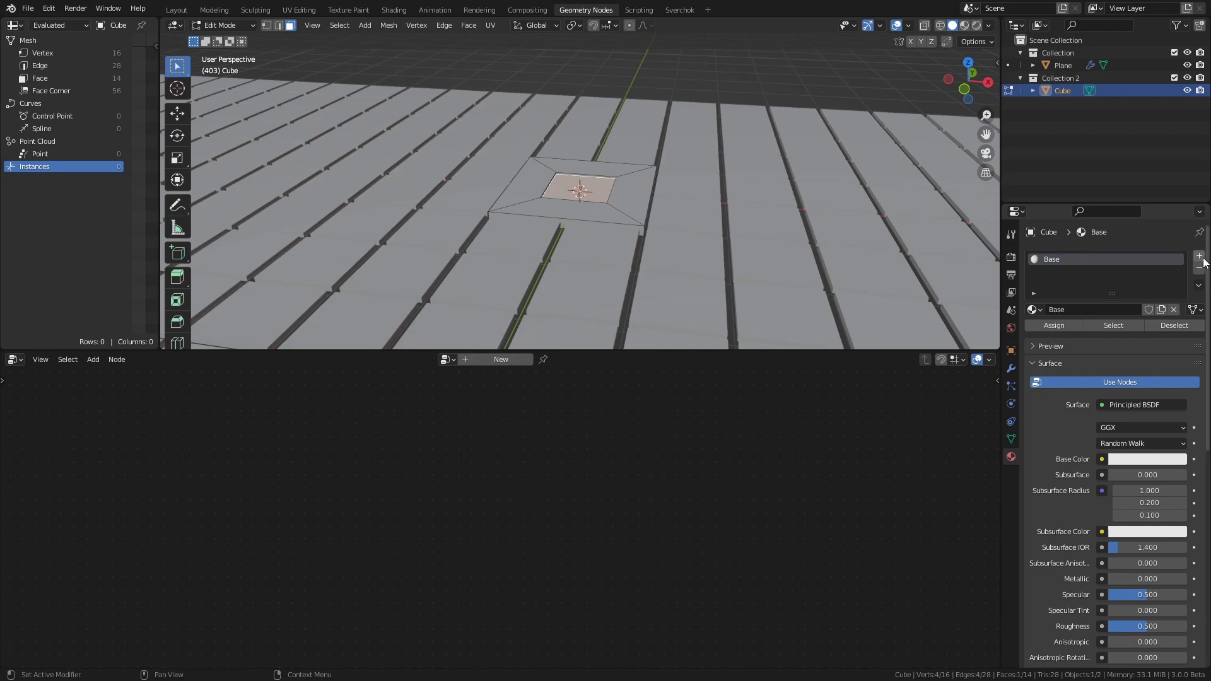
- Add a second material slot with a new material named Glow
click(1199, 255)
click(1091, 334)
double_click(1059, 271)
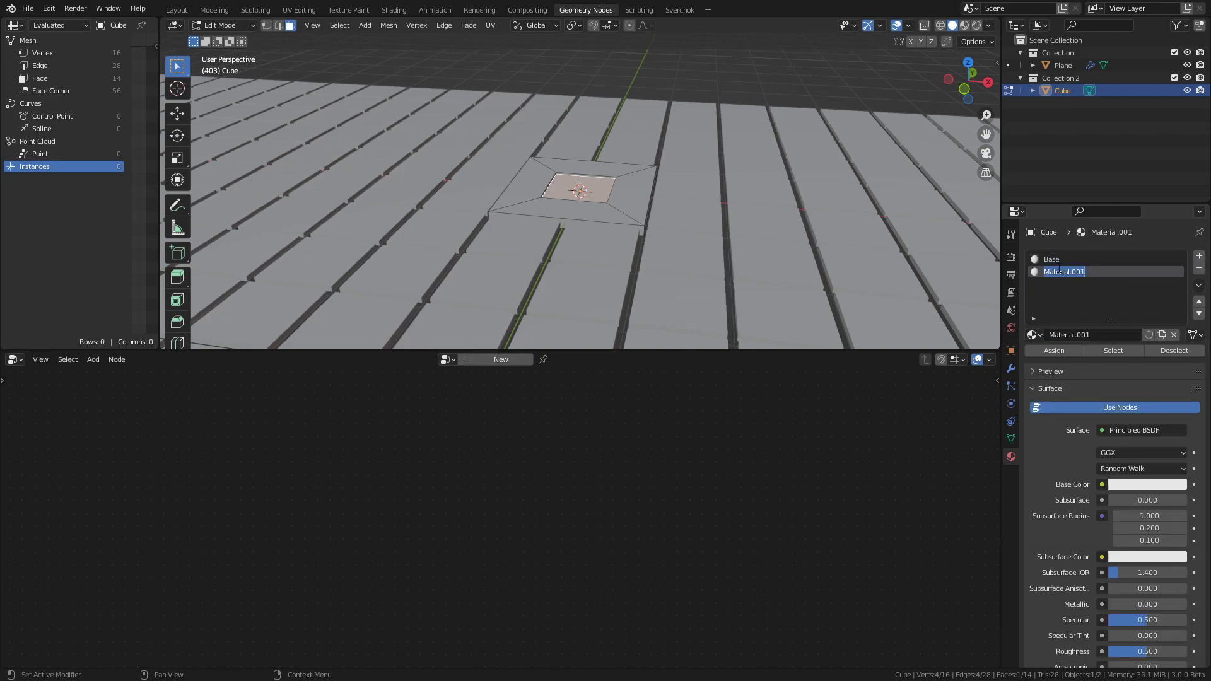
text(G)
text(z)
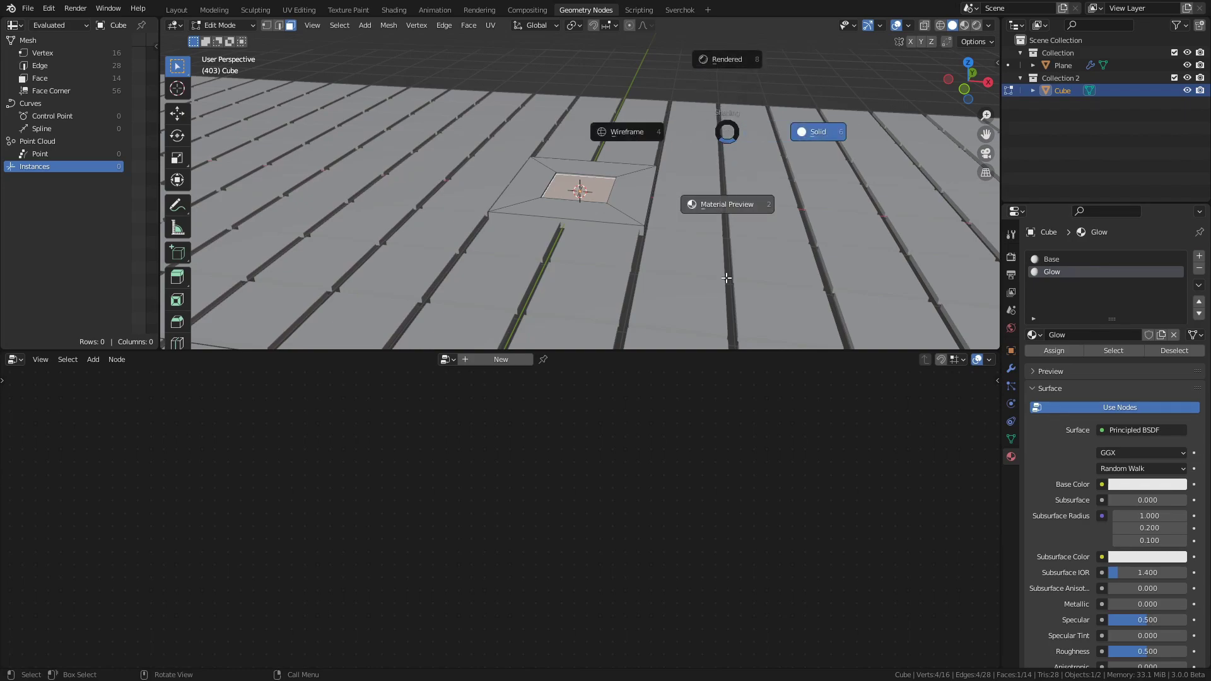
- Switch to Material Preview and set the Base material's colour to black
click(726, 201)
click(1089, 259)
click(1156, 484)
drag(1178, 365, 1177, 398)
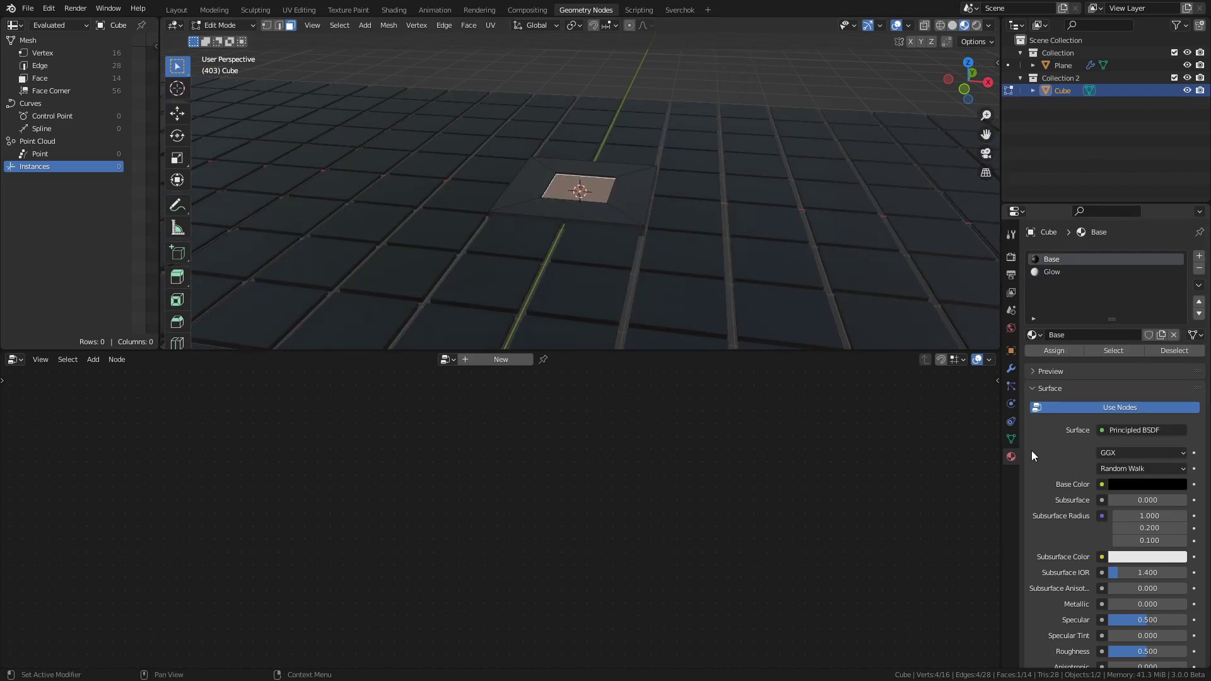
- Give Glow an orange base colour, full-brightness orange emission, and emission strength 5
click(1059, 270)
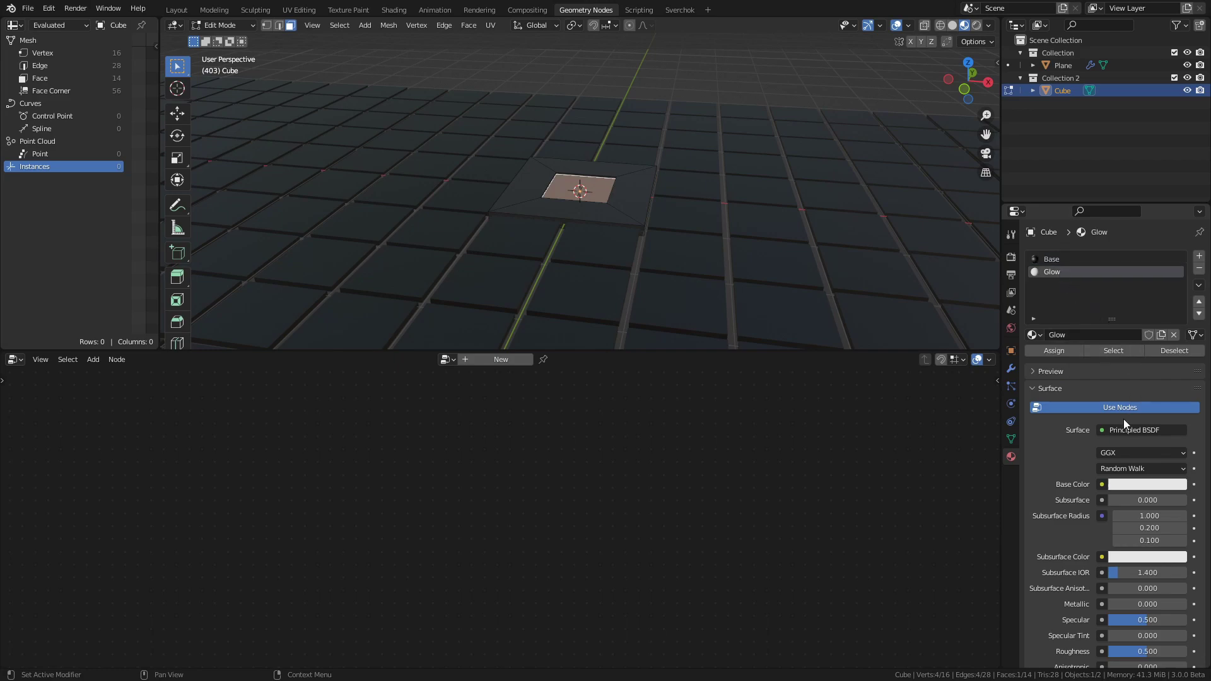
click(1134, 485)
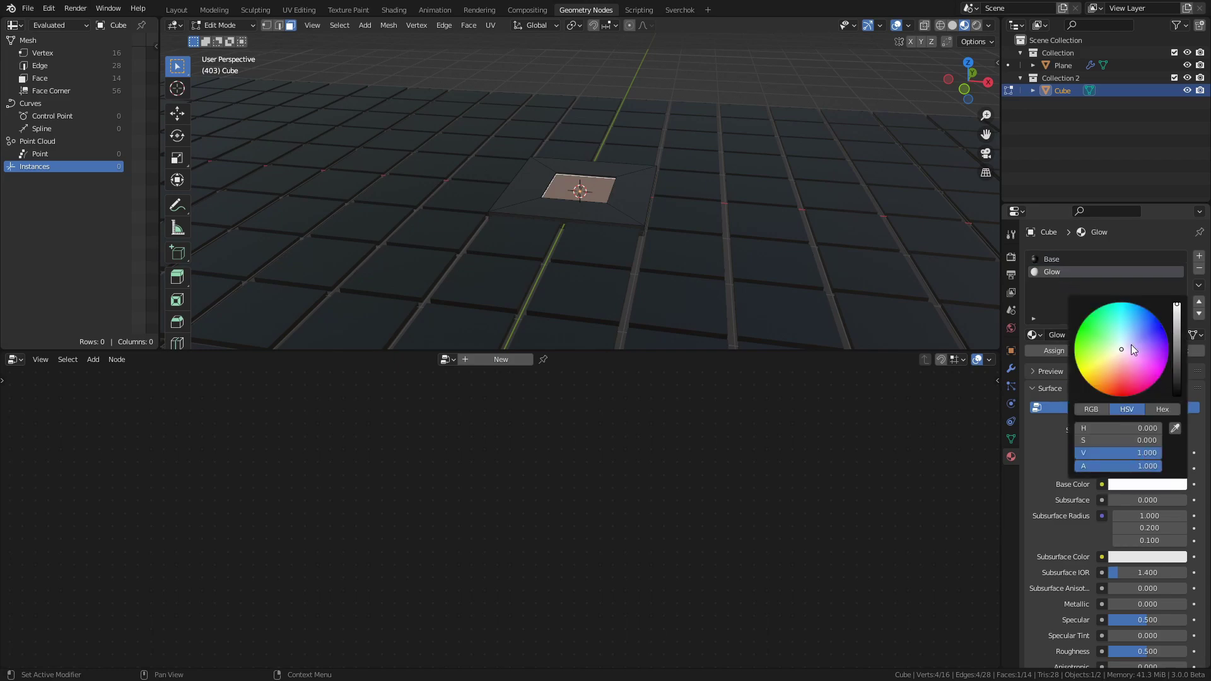
scroll(1141, 474, down, 12)
click(1139, 466)
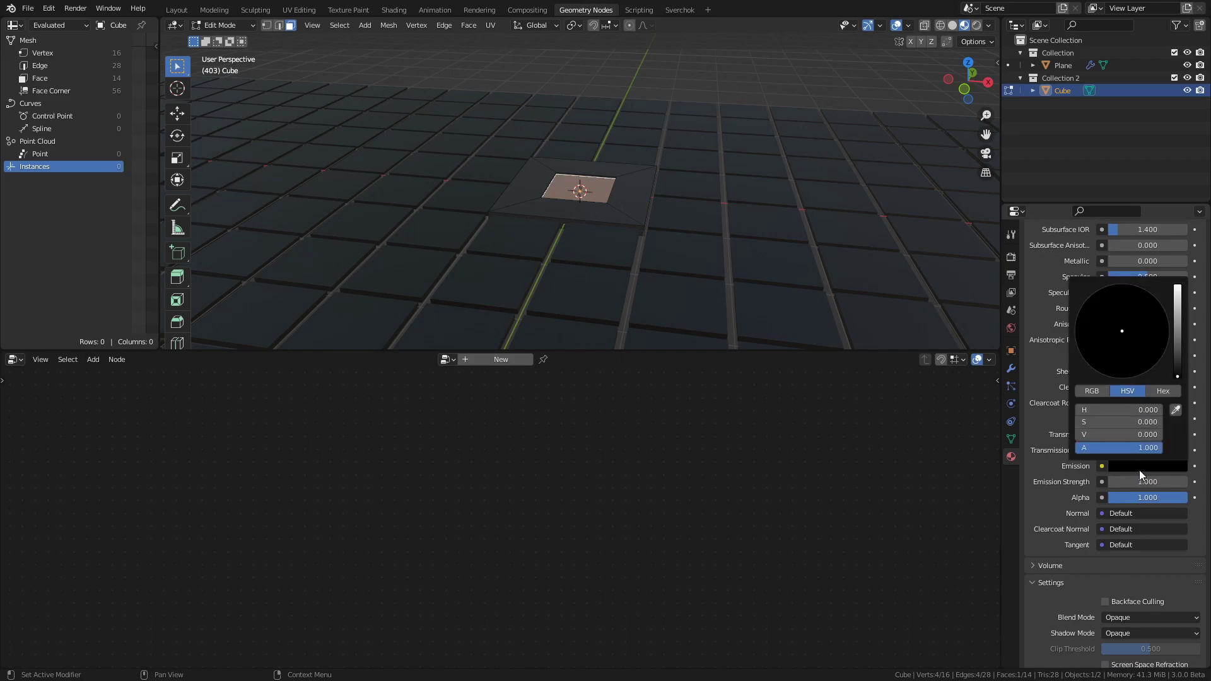
drag(1178, 341, 1177, 283)
drag(1121, 324, 1093, 369)
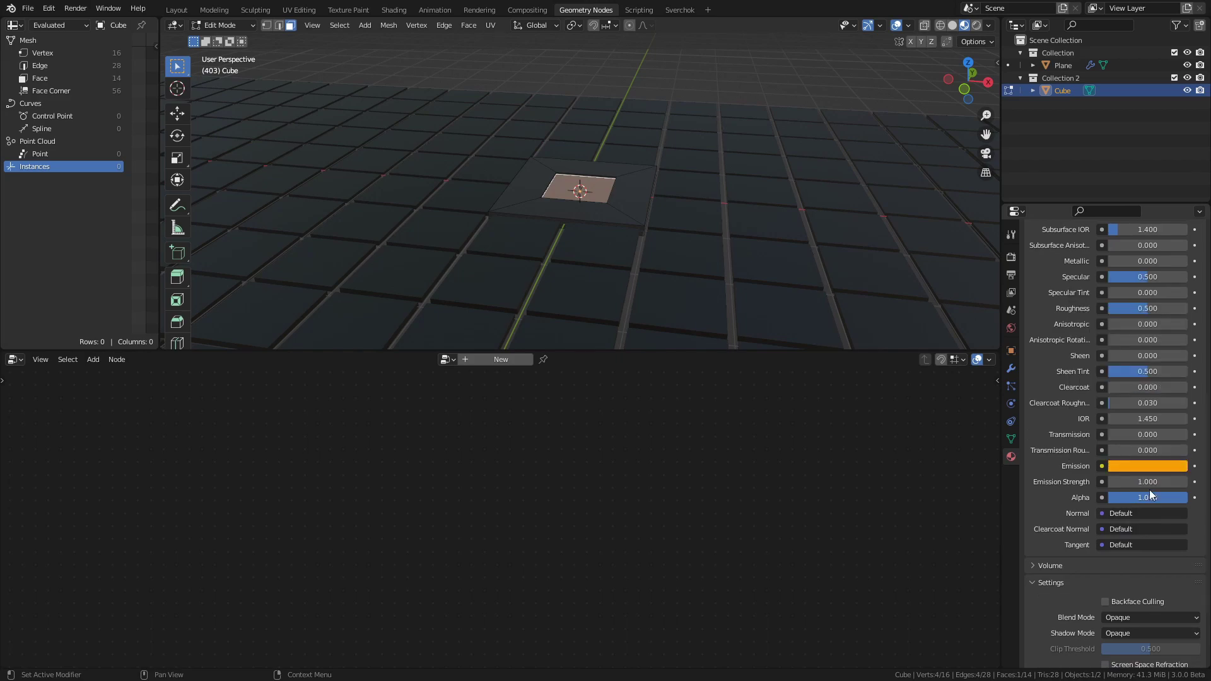
click(1147, 482)
key(Return)
scroll(1083, 395, up, 10)
middle_drag(795, 272, 709, 267)
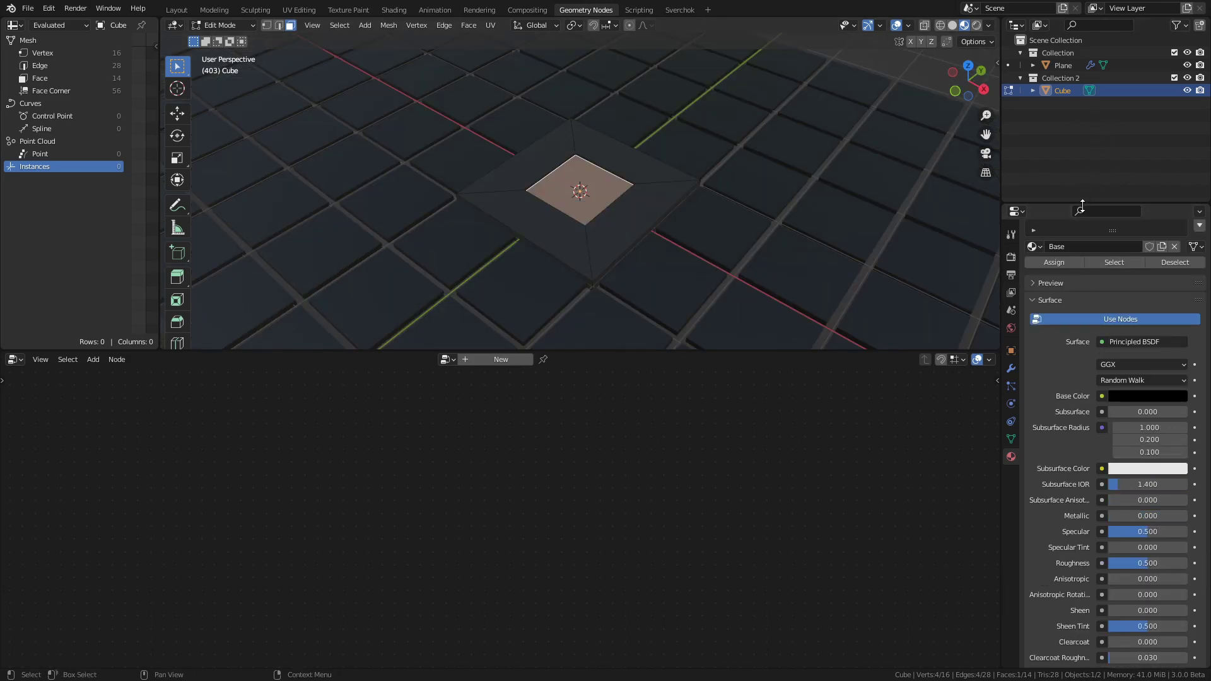
scroll(1070, 398, up, 4)
click(1052, 272)
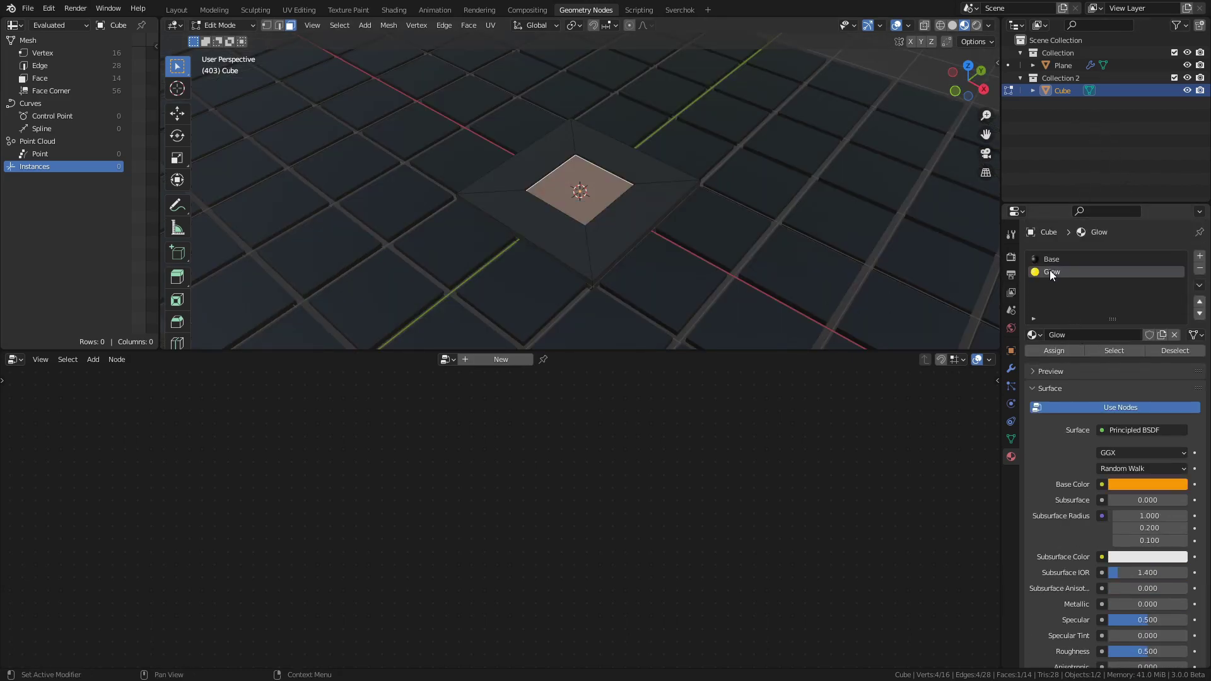
- Assign the Glow material to the Cube's selected inset face
click(1069, 349)
middle_drag(682, 240, 655, 209)
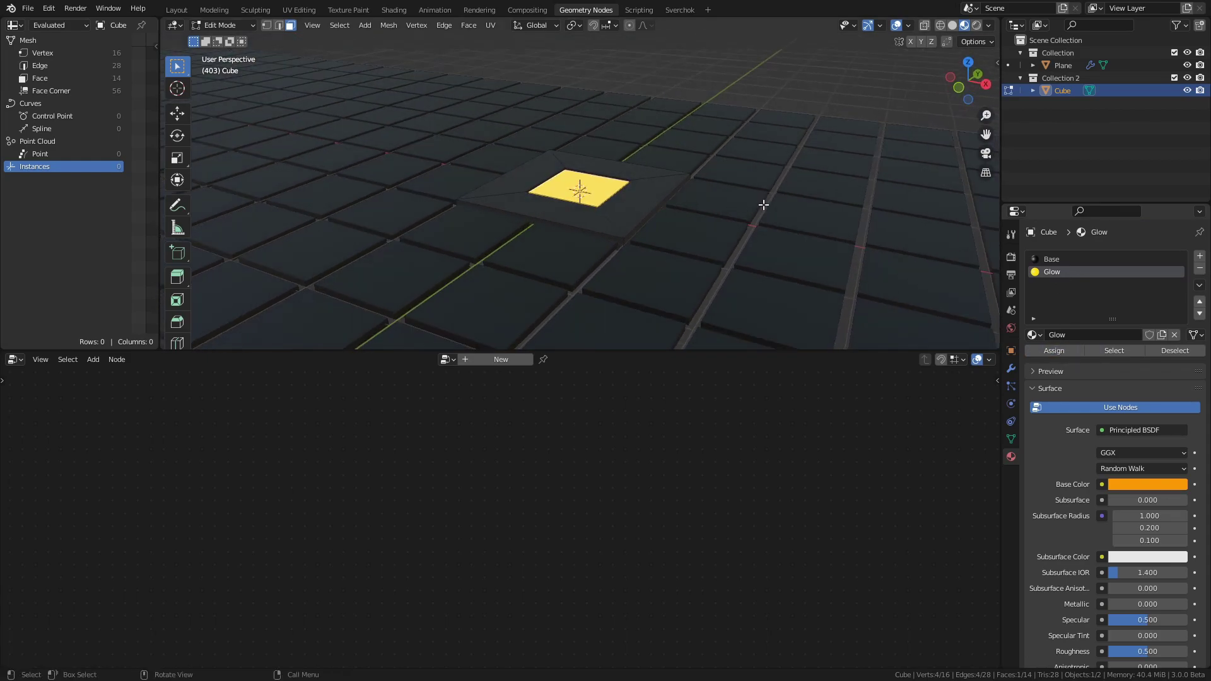